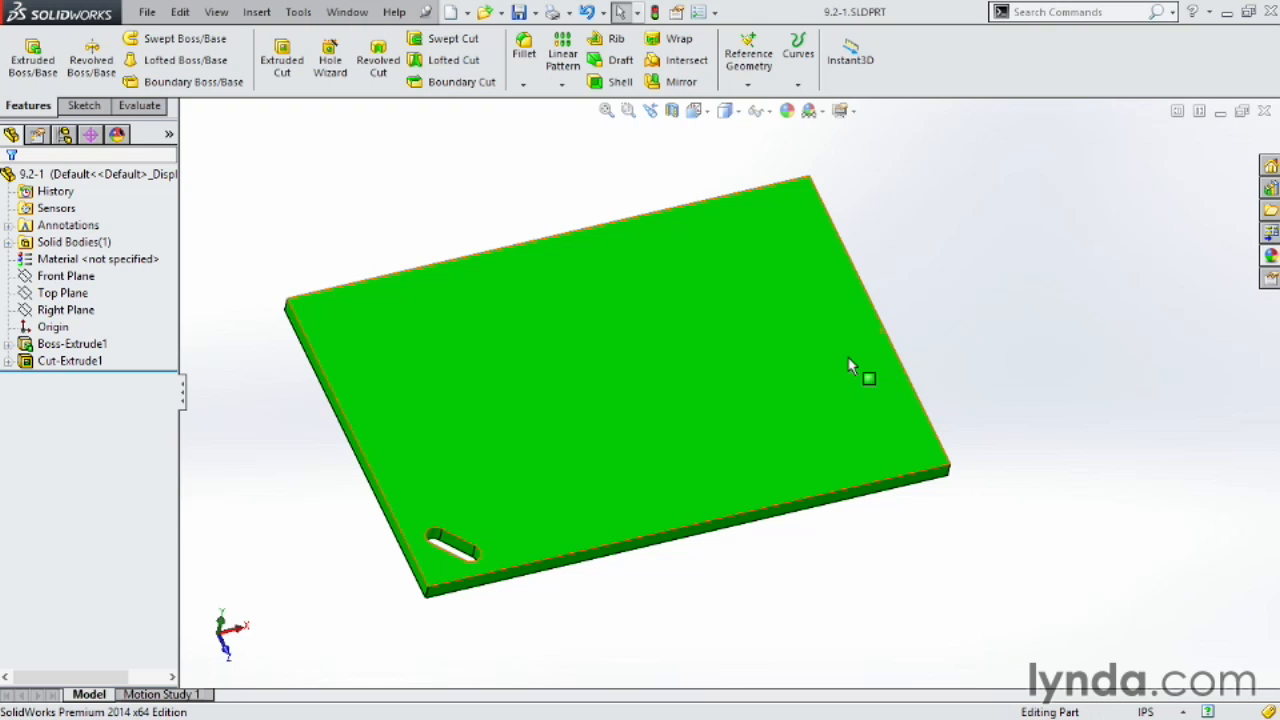
pyautogui.click(599, 328)
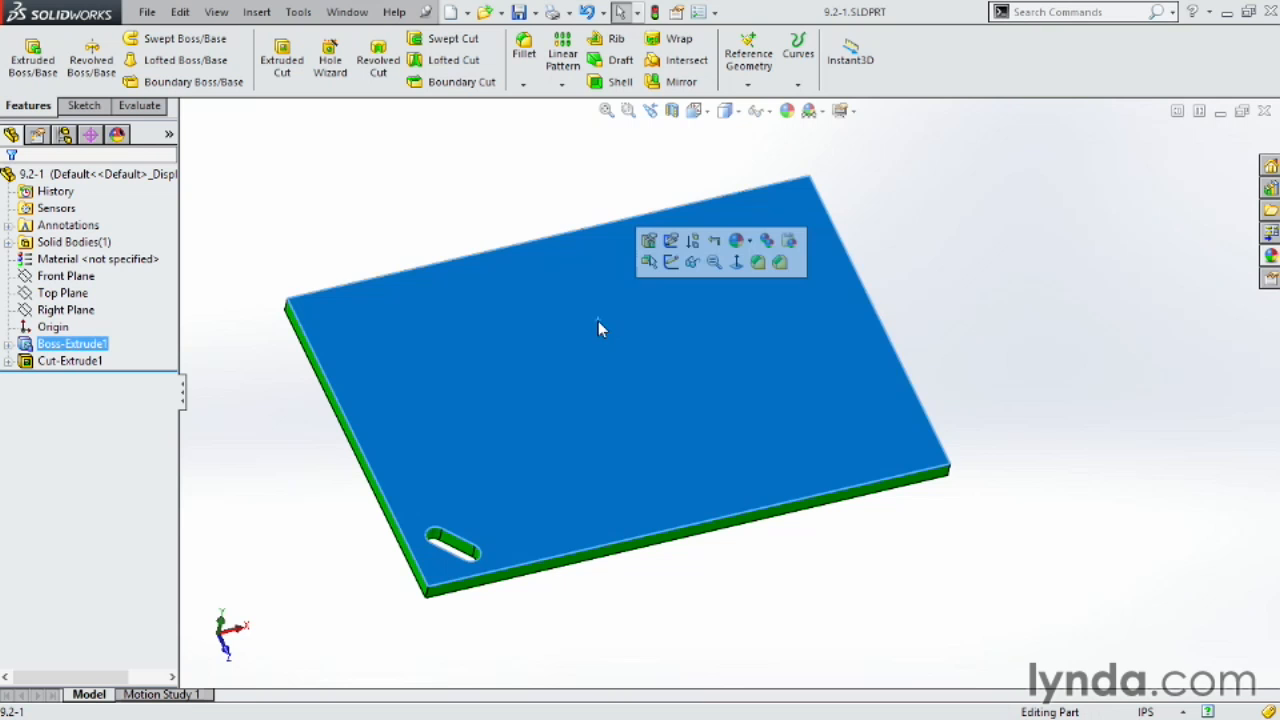
pyautogui.click(906, 312)
pyautogui.click(34, 364)
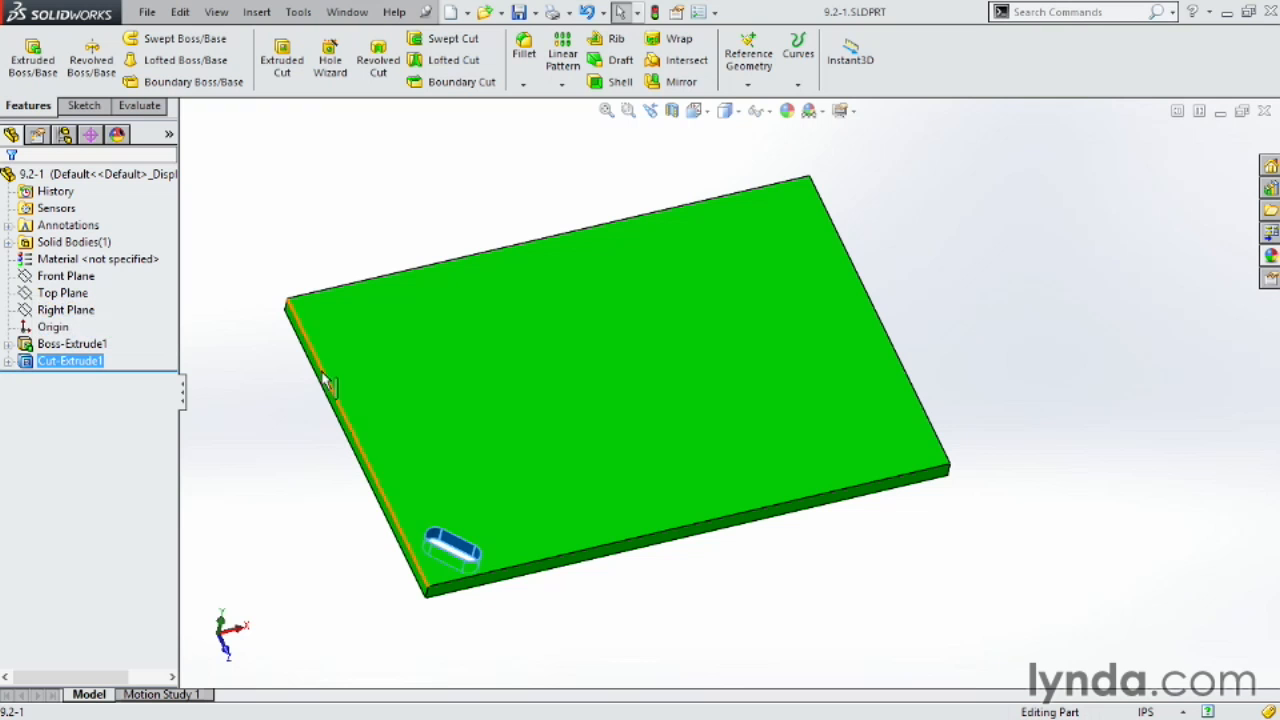
pyautogui.click(293, 392)
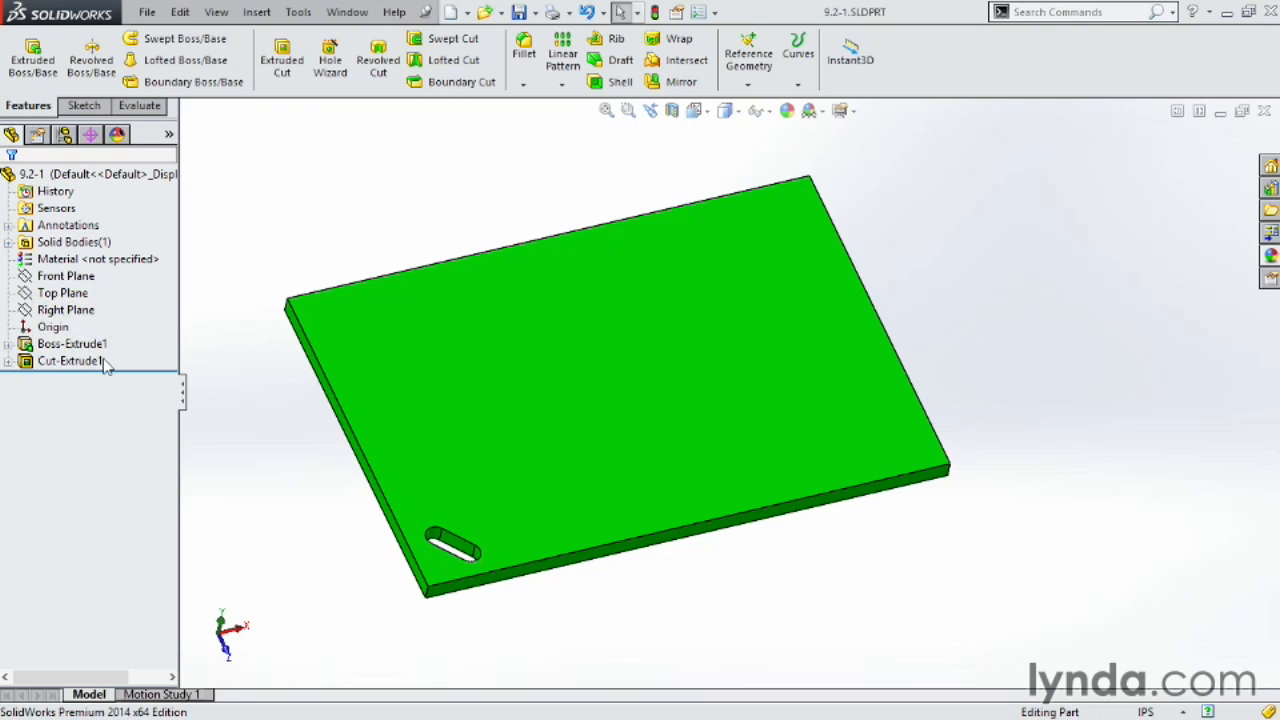
pyautogui.click(68, 361)
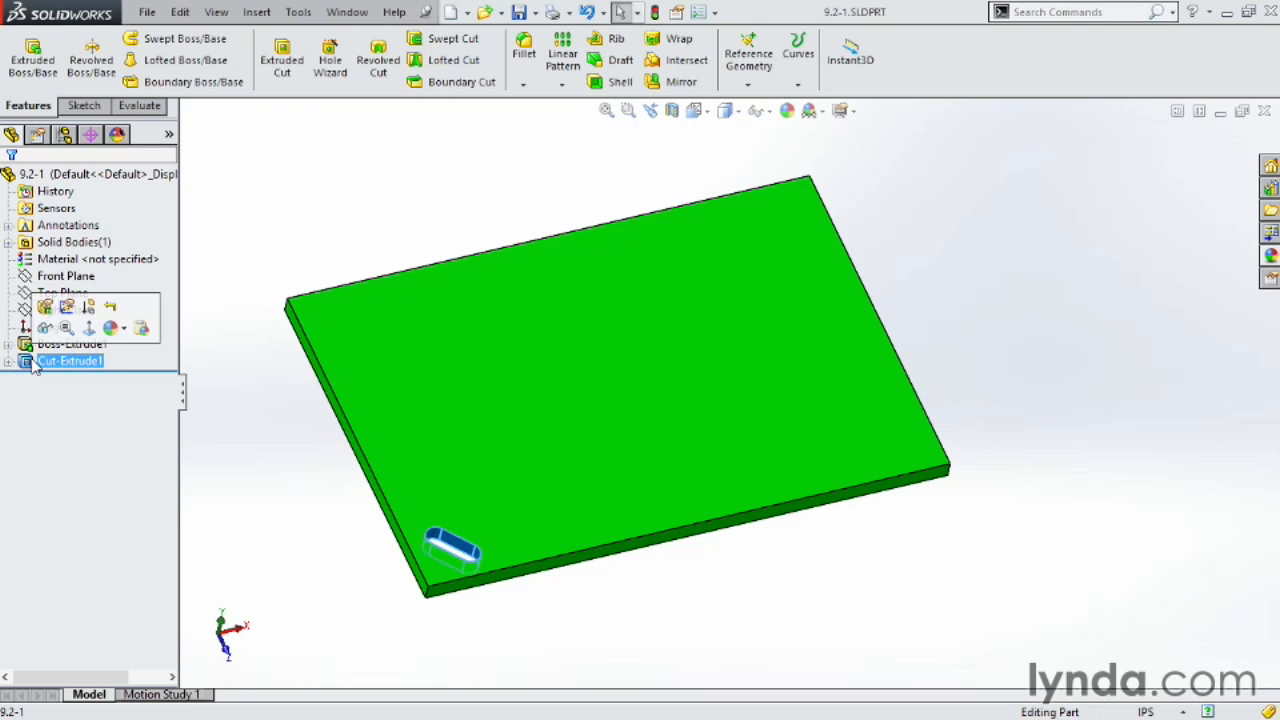
pyautogui.click(321, 180)
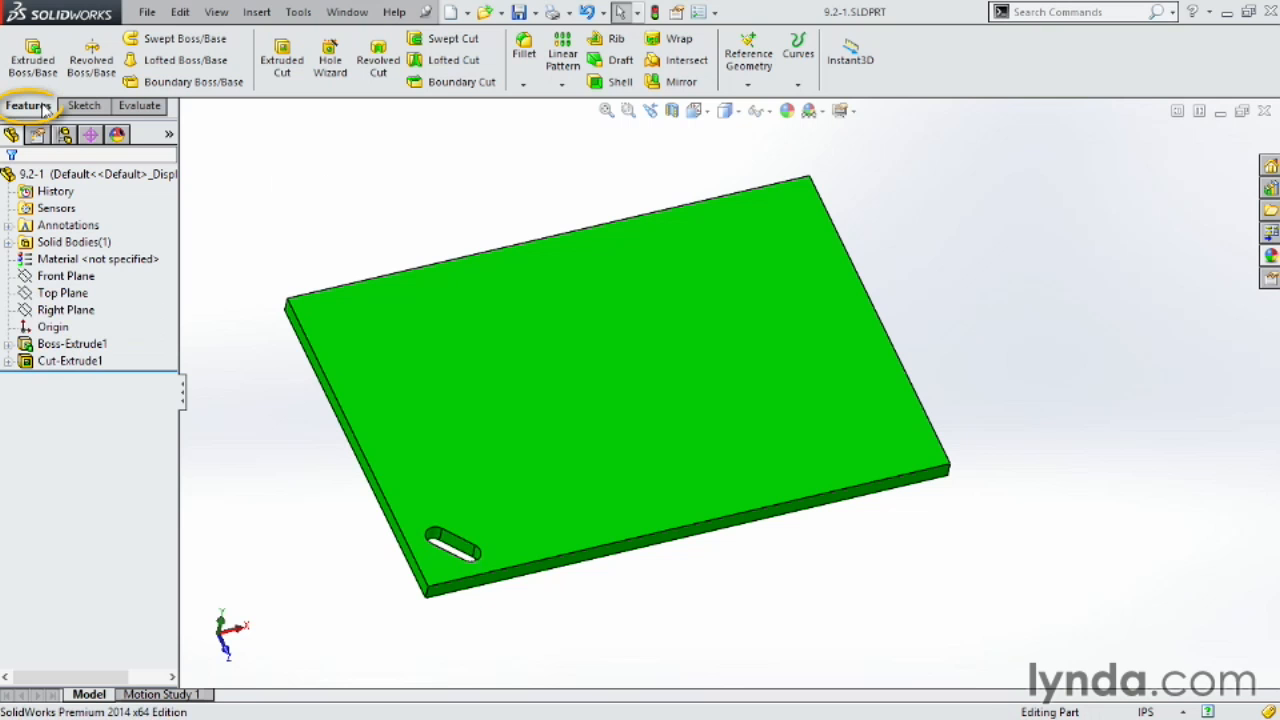
# Step: Start a Linear Pattern of the slot cut, using the plate's long front edge as the first direction
pyautogui.click(580, 58)
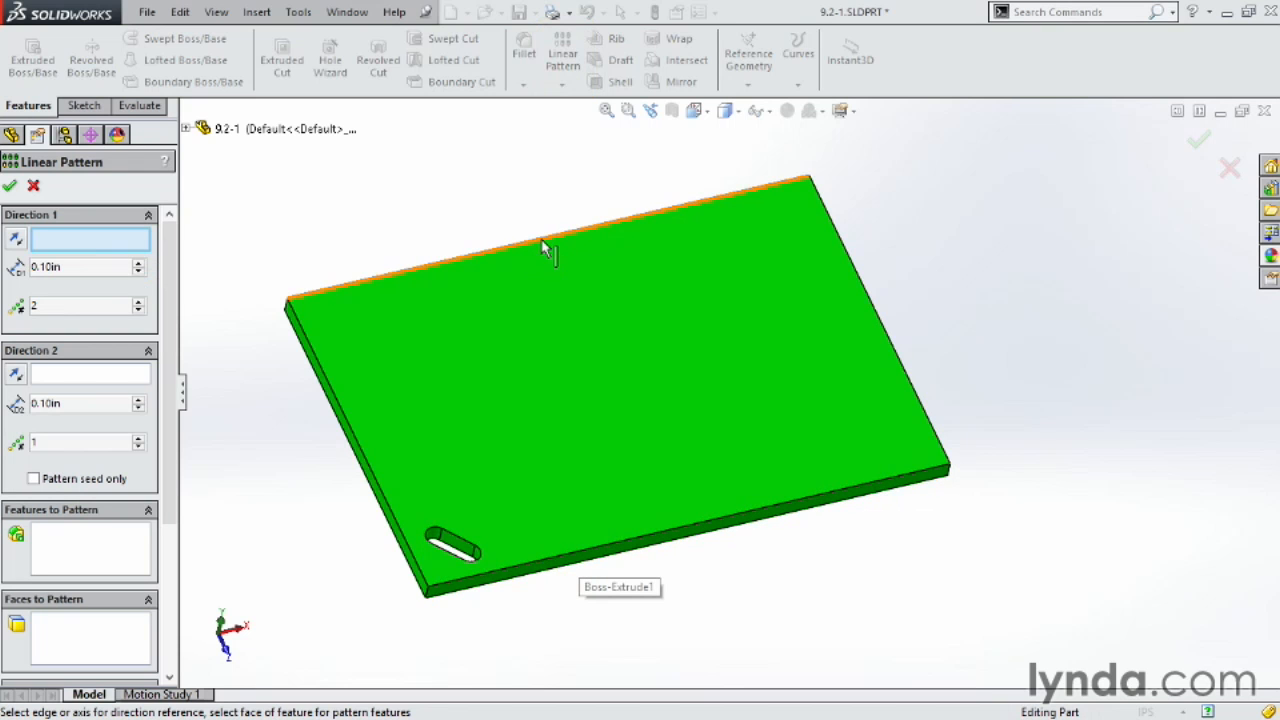
pyautogui.click(559, 557)
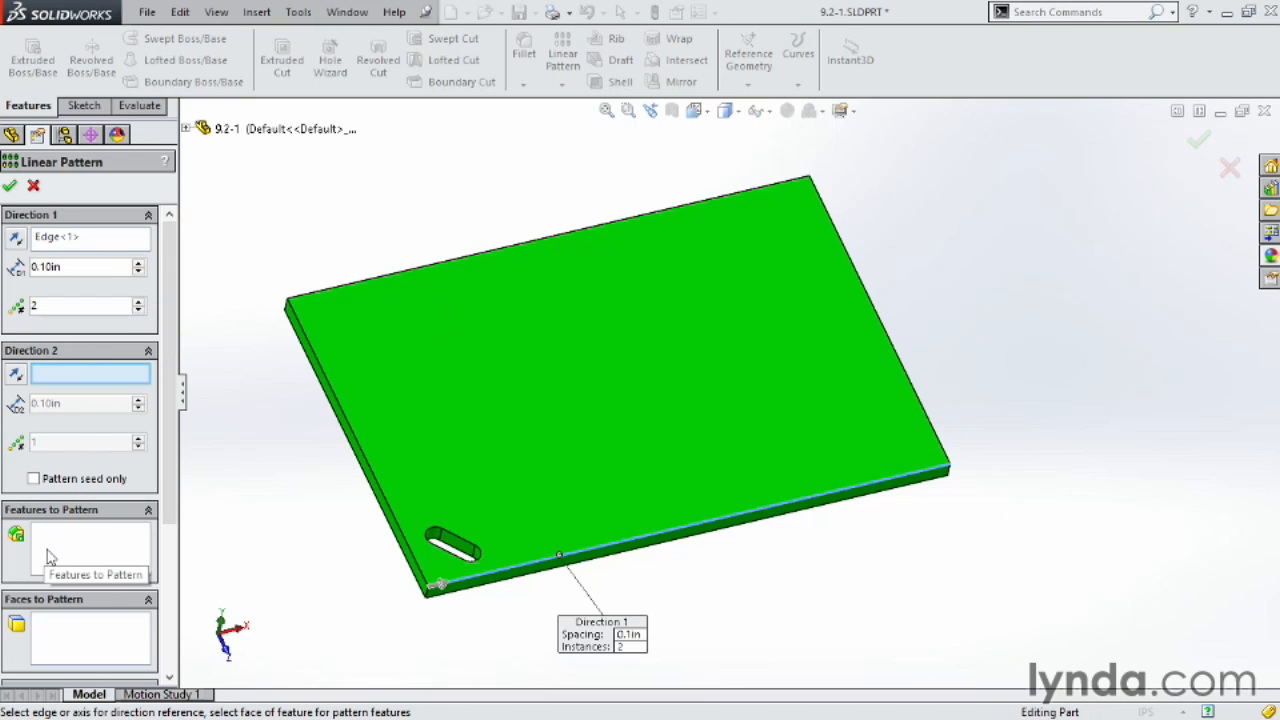
pyautogui.click(186, 128)
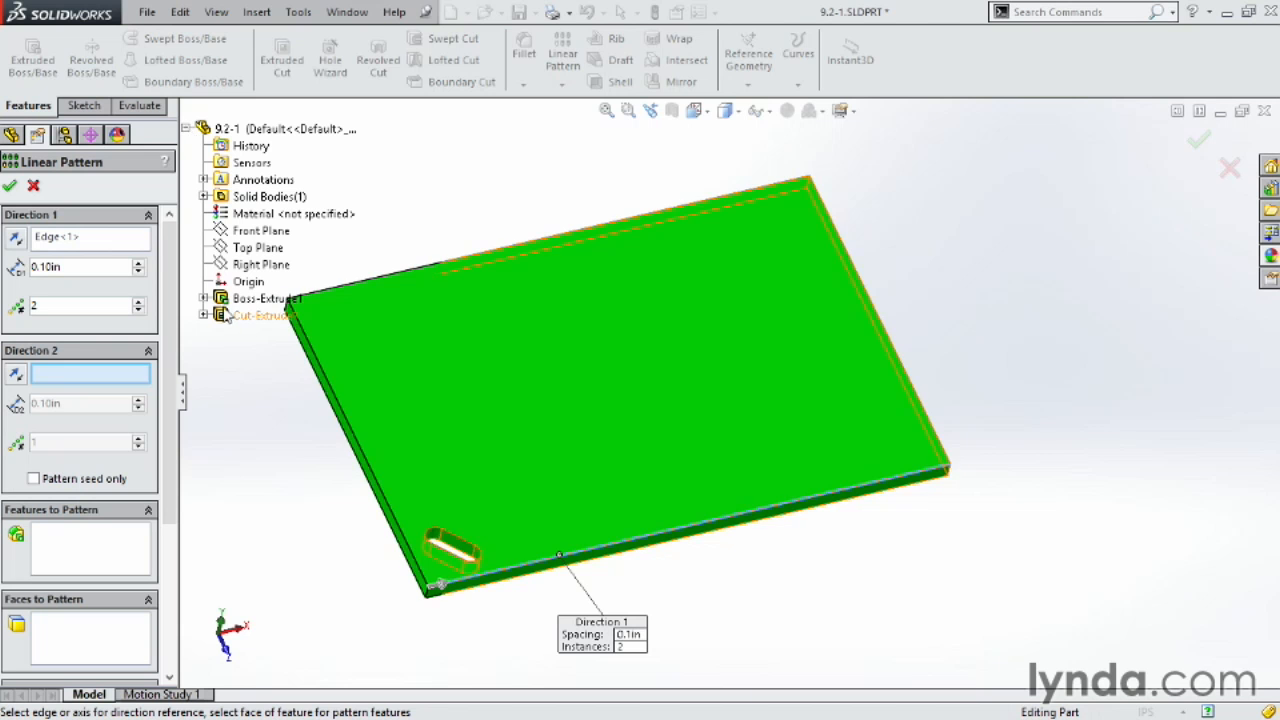
pyautogui.click(262, 315)
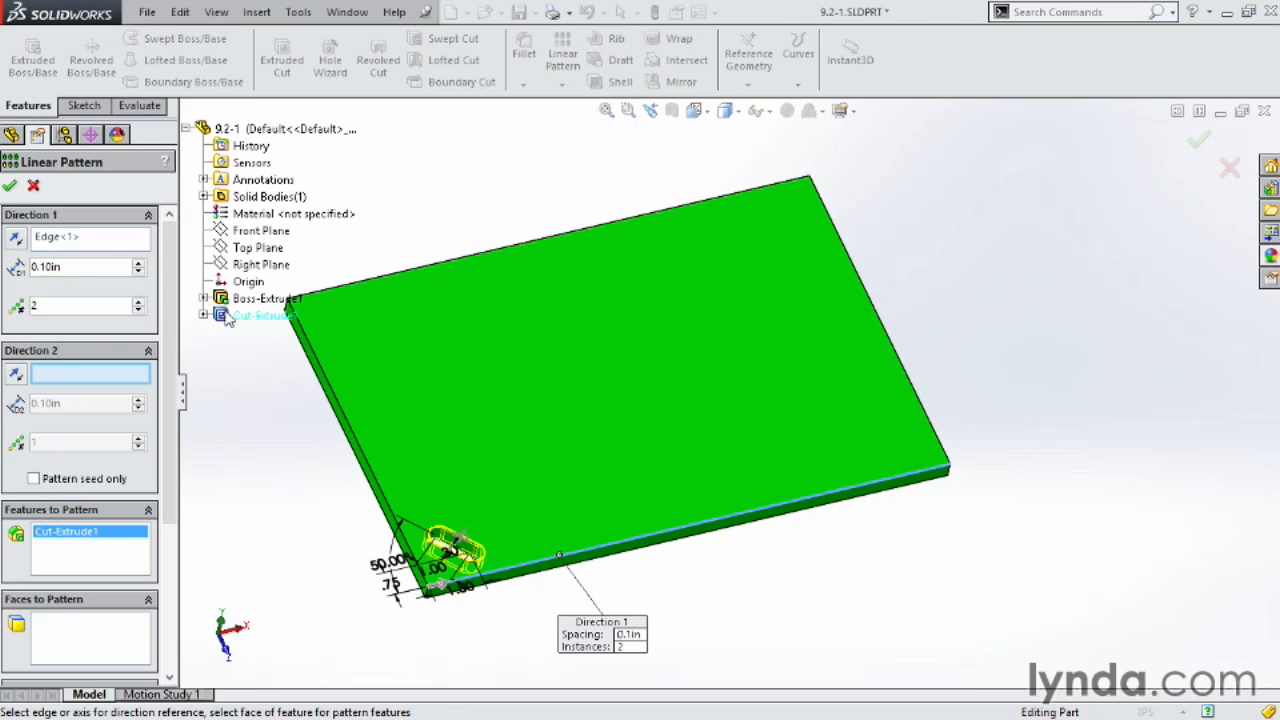
# Step: Set the slot pattern's first-direction spacing to 1.25 in
pyautogui.scroll(-5, 430, 590)
pyautogui.scroll(3, 690, 460)
pyautogui.scroll(-2, 812, 463)
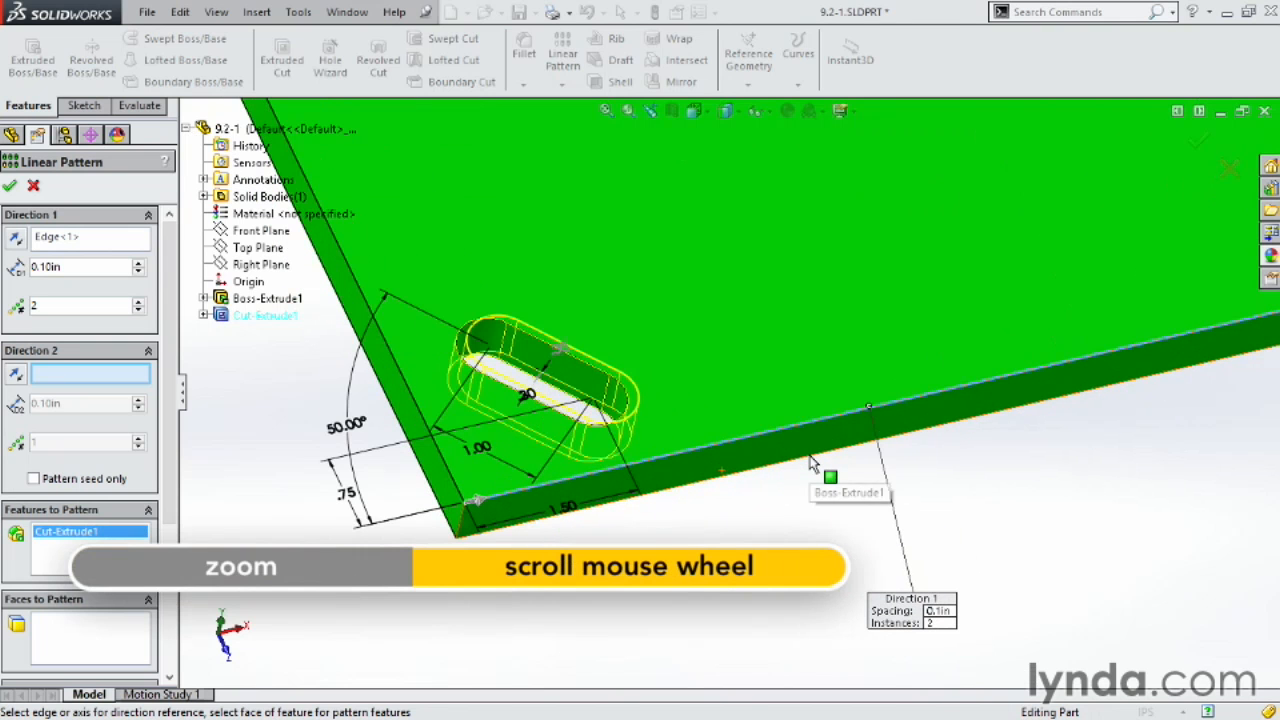
pyautogui.click(85, 267)
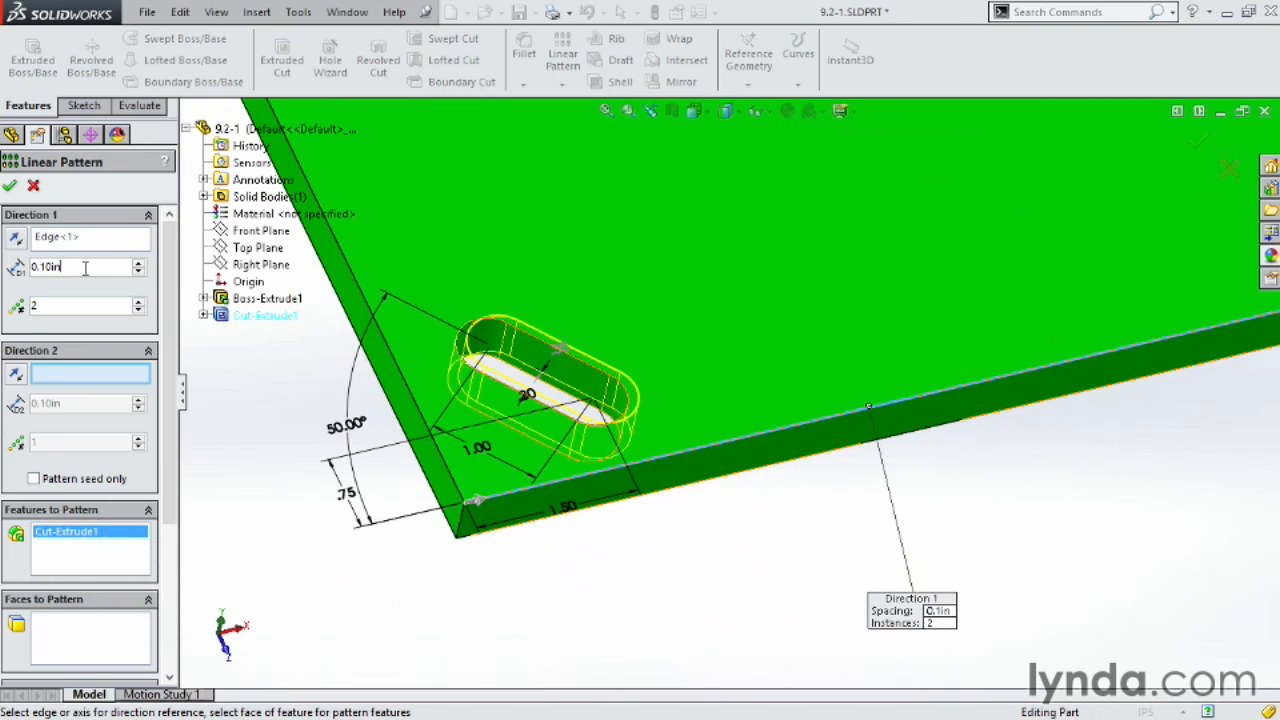
pyautogui.click(139, 264)
pyautogui.click(139, 264)
pyautogui.click(139, 264)
pyautogui.click(139, 264)
pyautogui.click(139, 264)
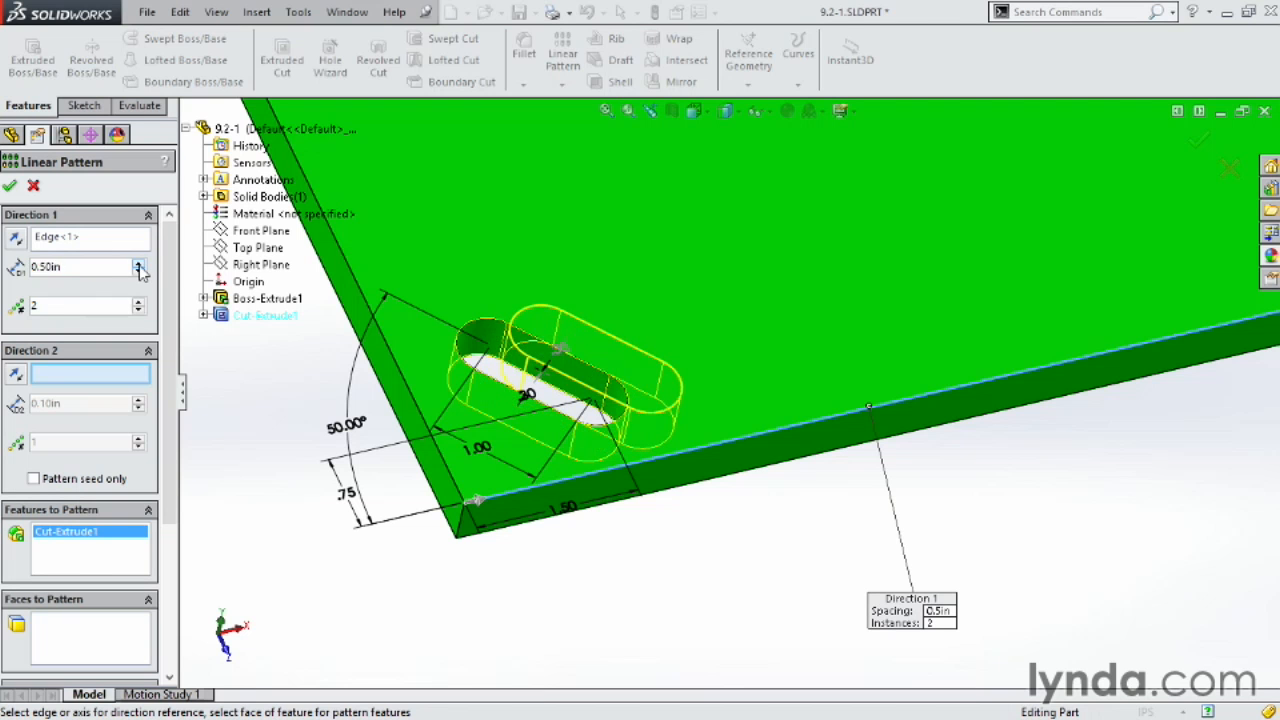
pyautogui.click(139, 264)
pyautogui.click(139, 264)
pyautogui.click(139, 264)
pyautogui.click(139, 264)
pyautogui.click(139, 264)
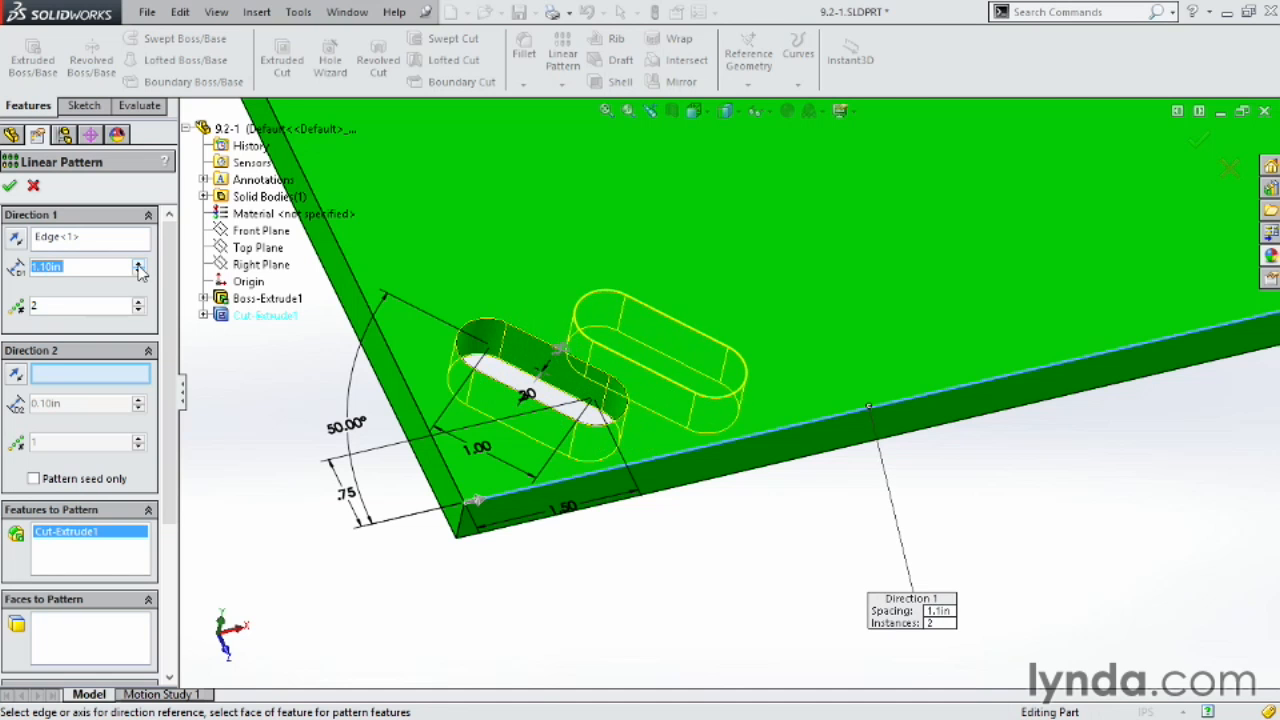
pyautogui.click(139, 264)
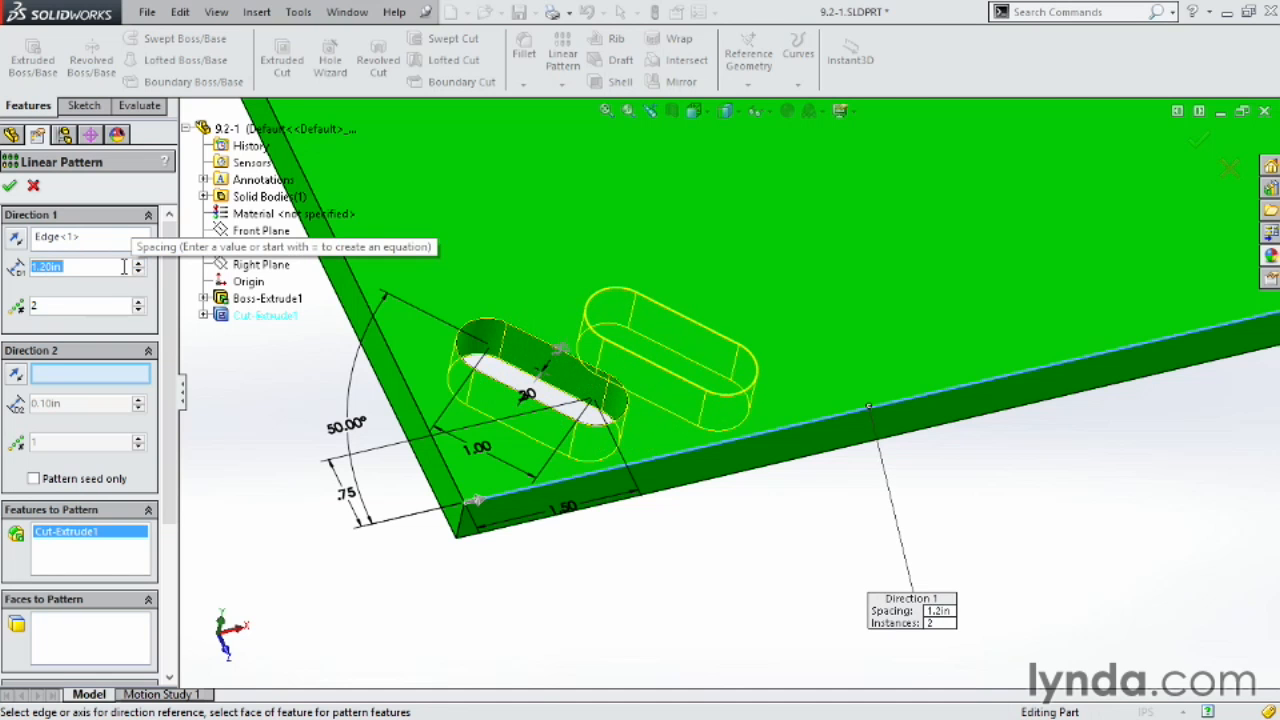
pyautogui.write('1.25')
pyautogui.press('Return')
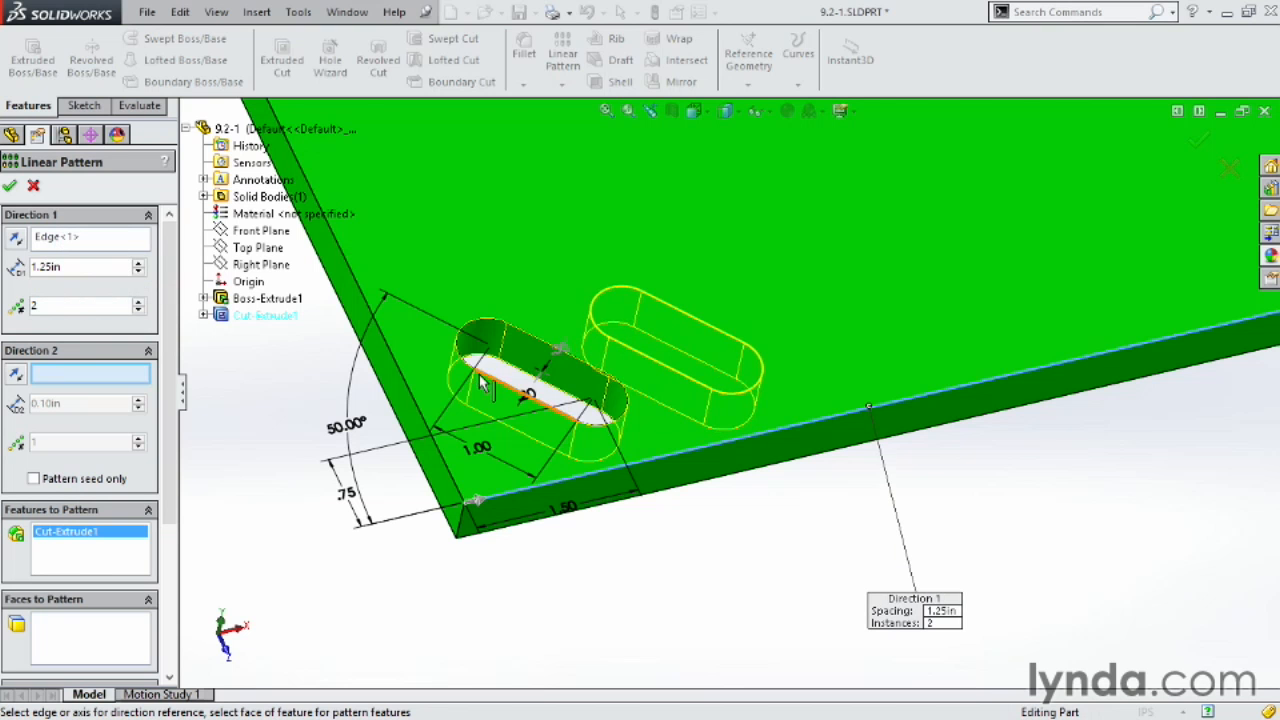
# Step: Set the first direction to 11 instances and create the row of slots along the front edge
pyautogui.scroll(5, 471, 391)
pyautogui.scroll(-2, 1088, 305)
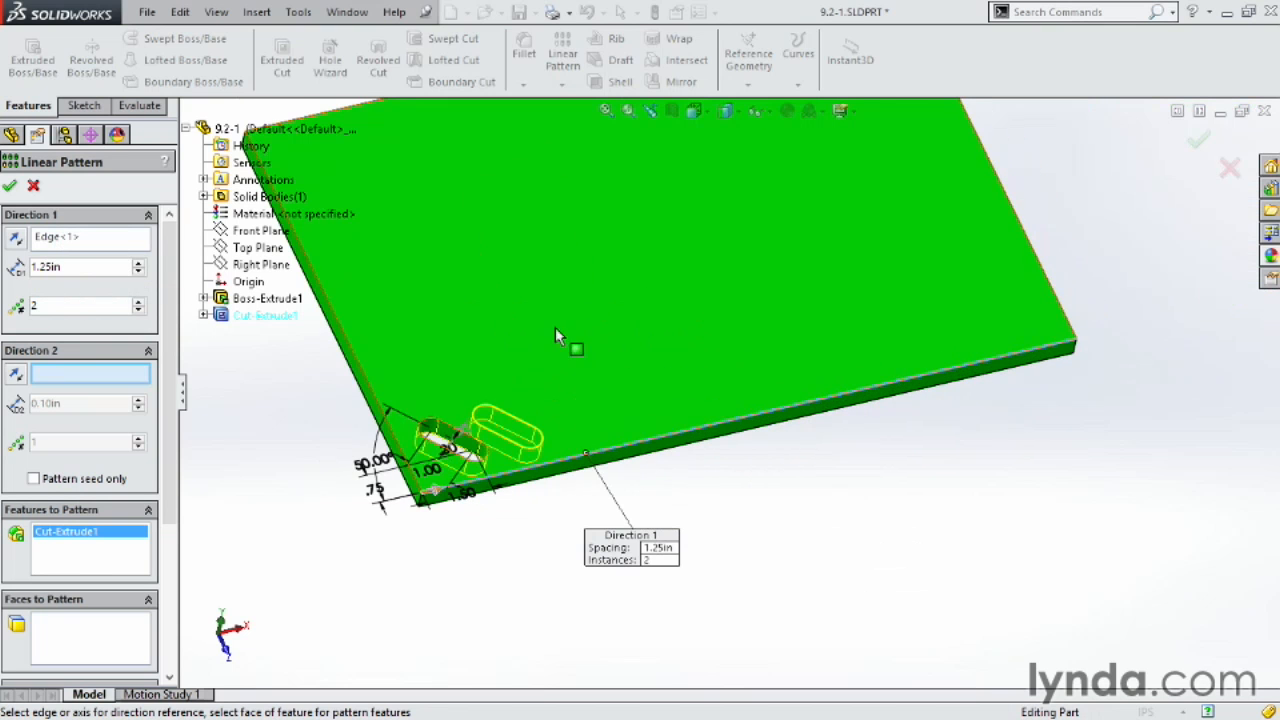
pyautogui.click(140, 308)
pyautogui.moveTo(140, 305); pyautogui.dragTo(140, 305)
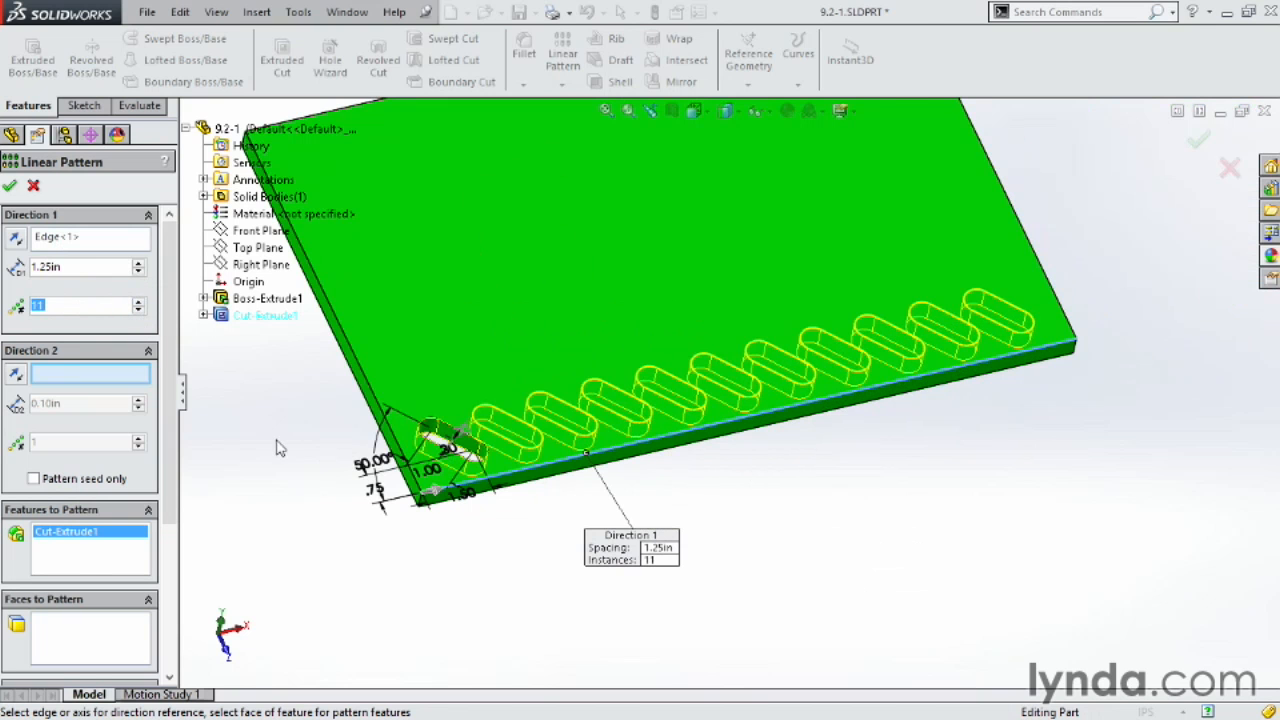
pyautogui.click(10, 186)
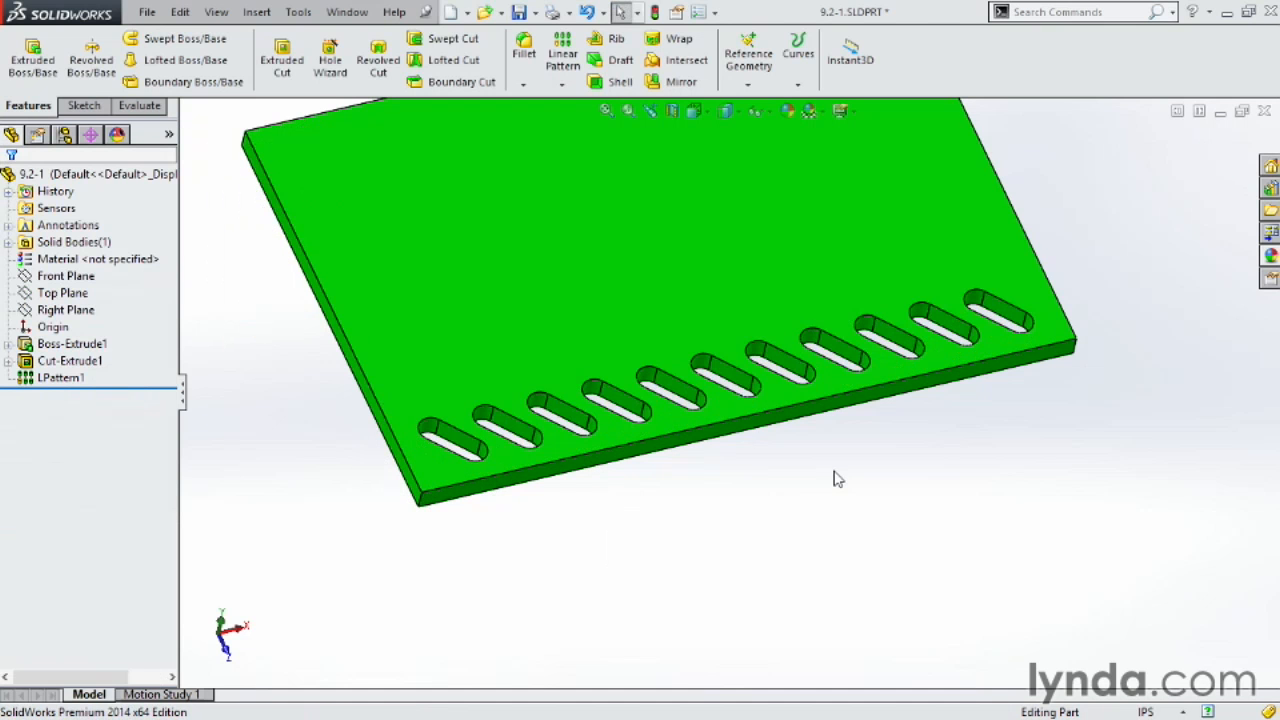
# Step: Reopen the slot pattern for editing and assign the plate's short side edge nearest the original slot as the second direction
pyautogui.press('z')
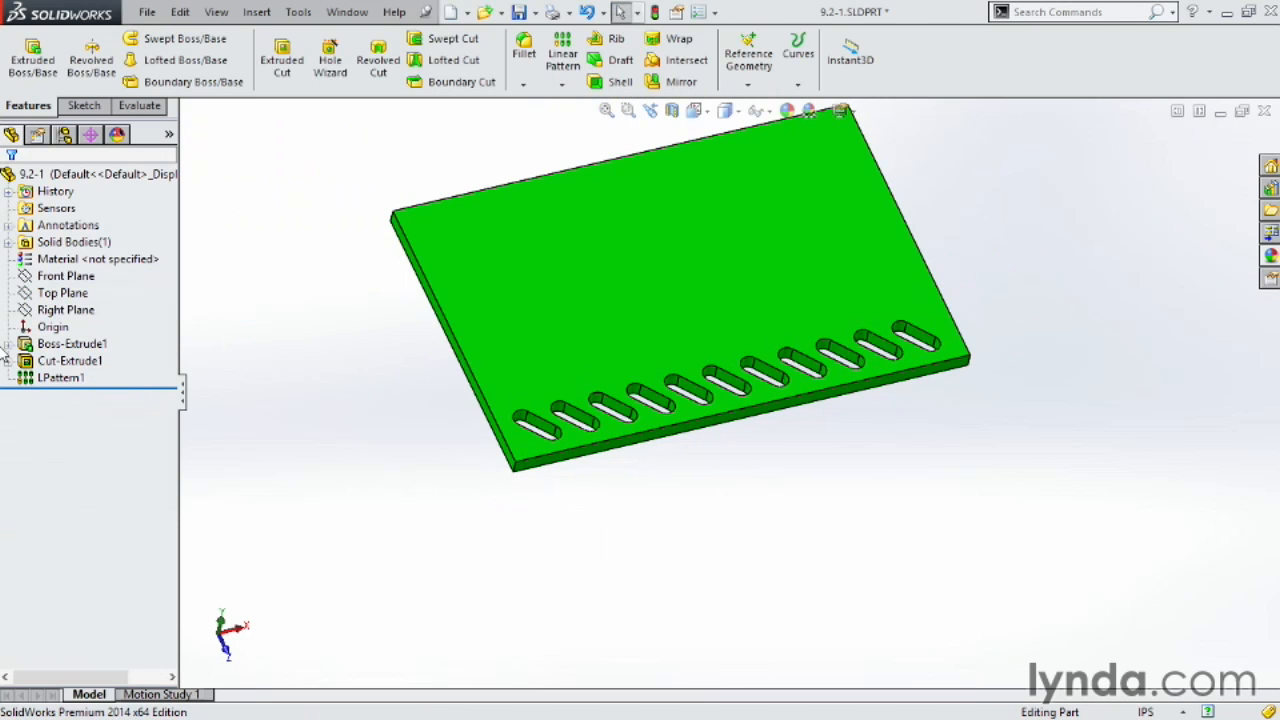
pyautogui.click(27, 381)
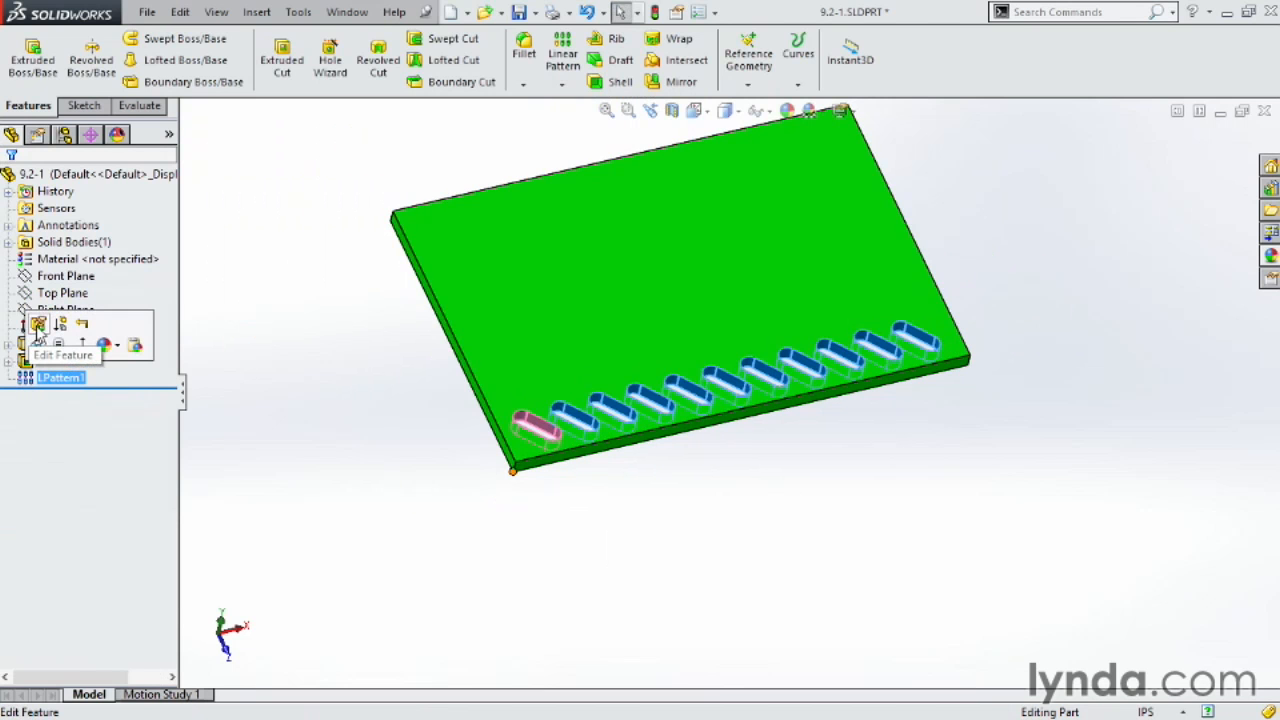
pyautogui.click(38, 324)
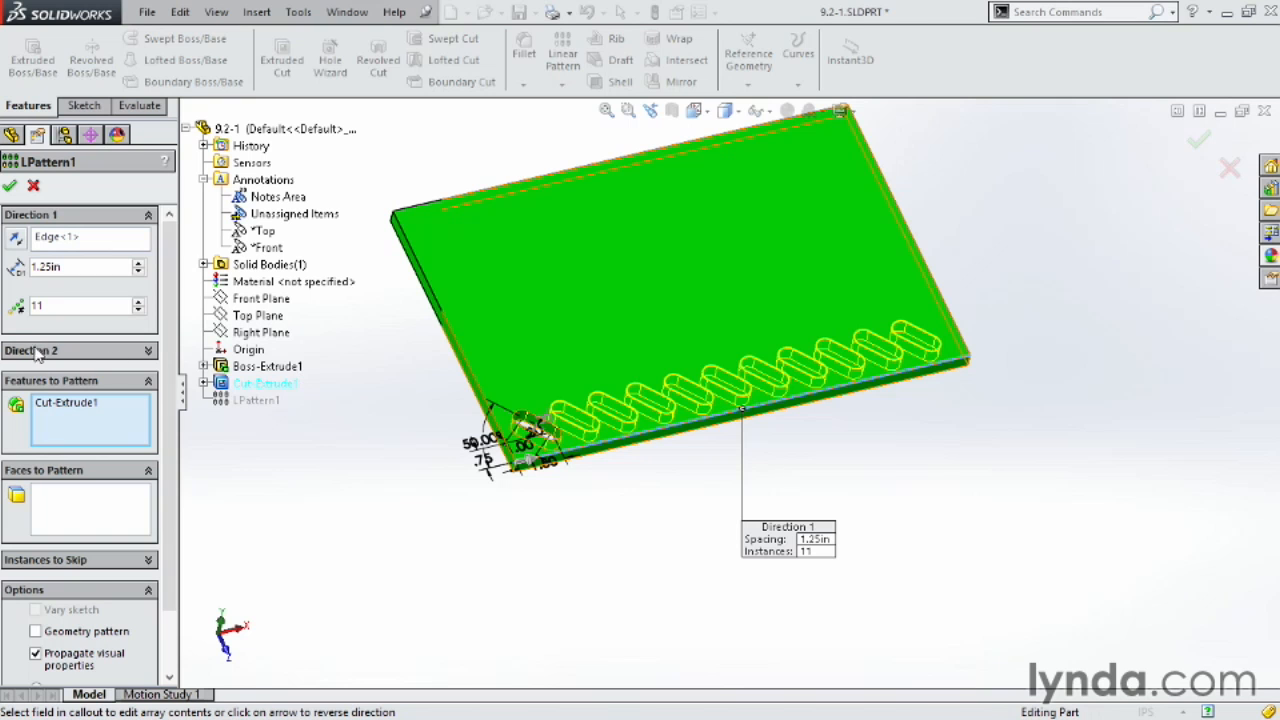
pyautogui.click(148, 352)
pyautogui.click(104, 375)
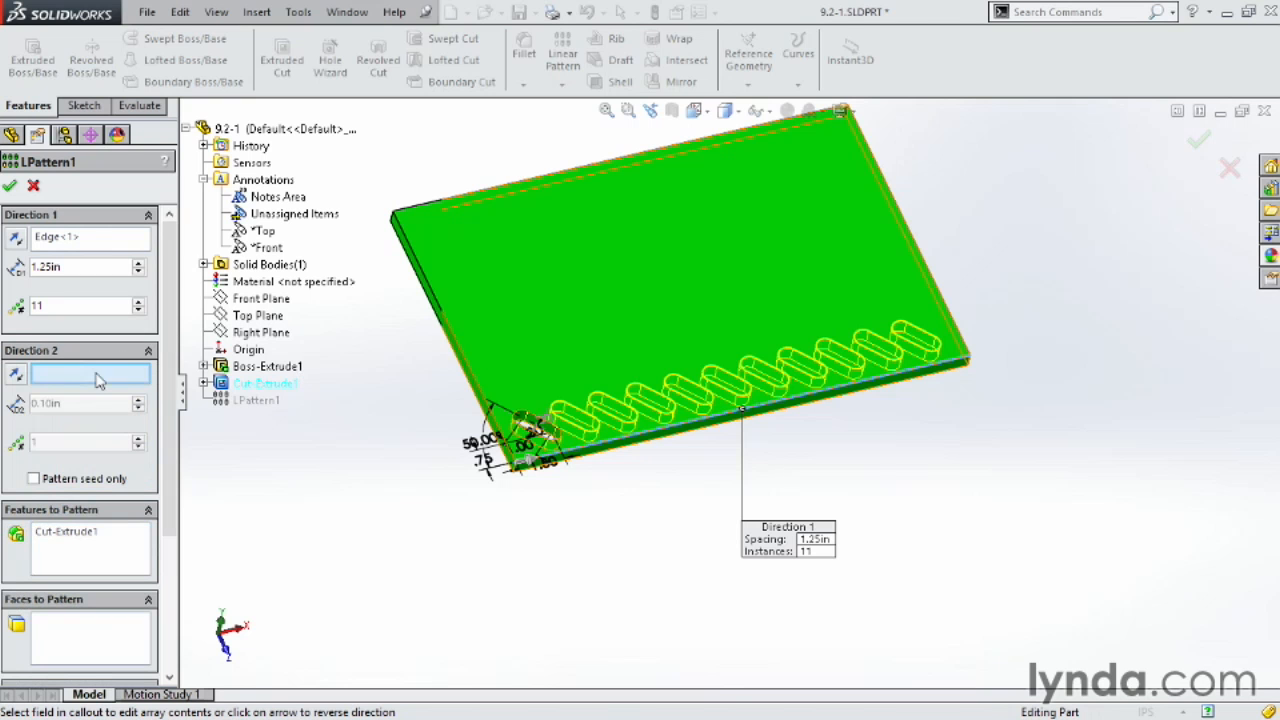
pyautogui.click(467, 364)
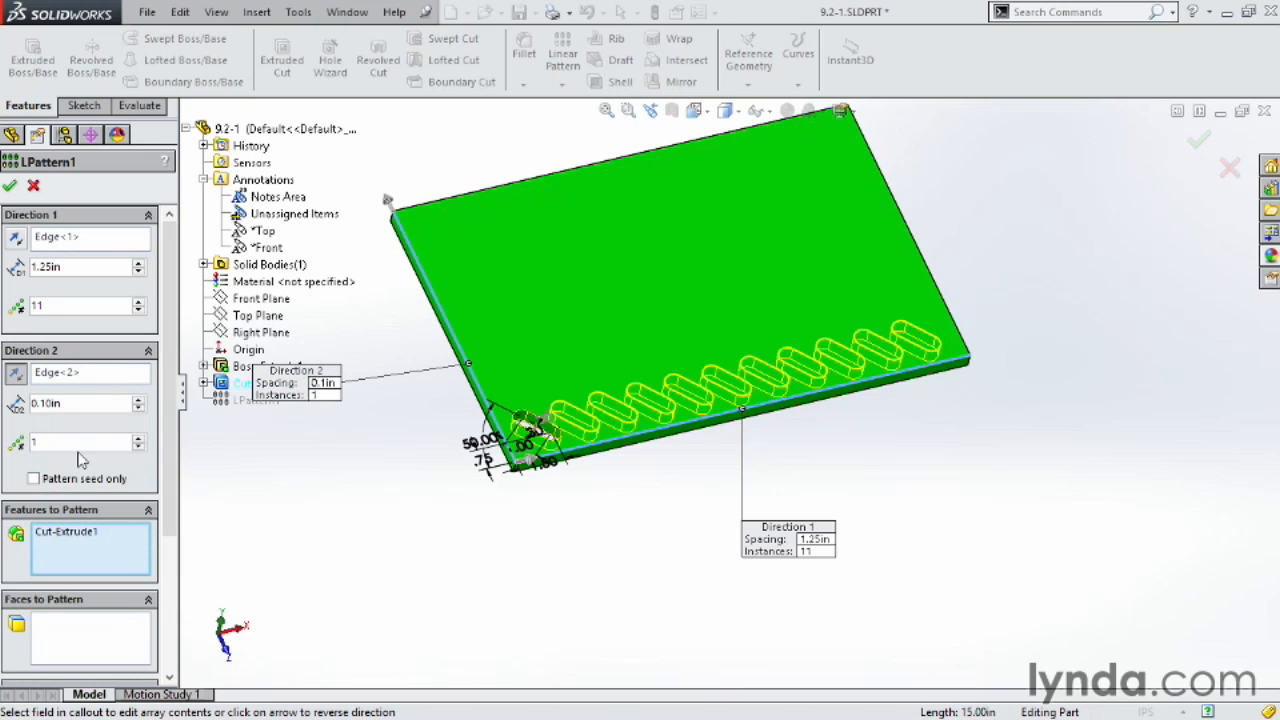
# Step: Set the pattern's second direction to 6 instances spaced 1.60 in apart
pyautogui.click(142, 445)
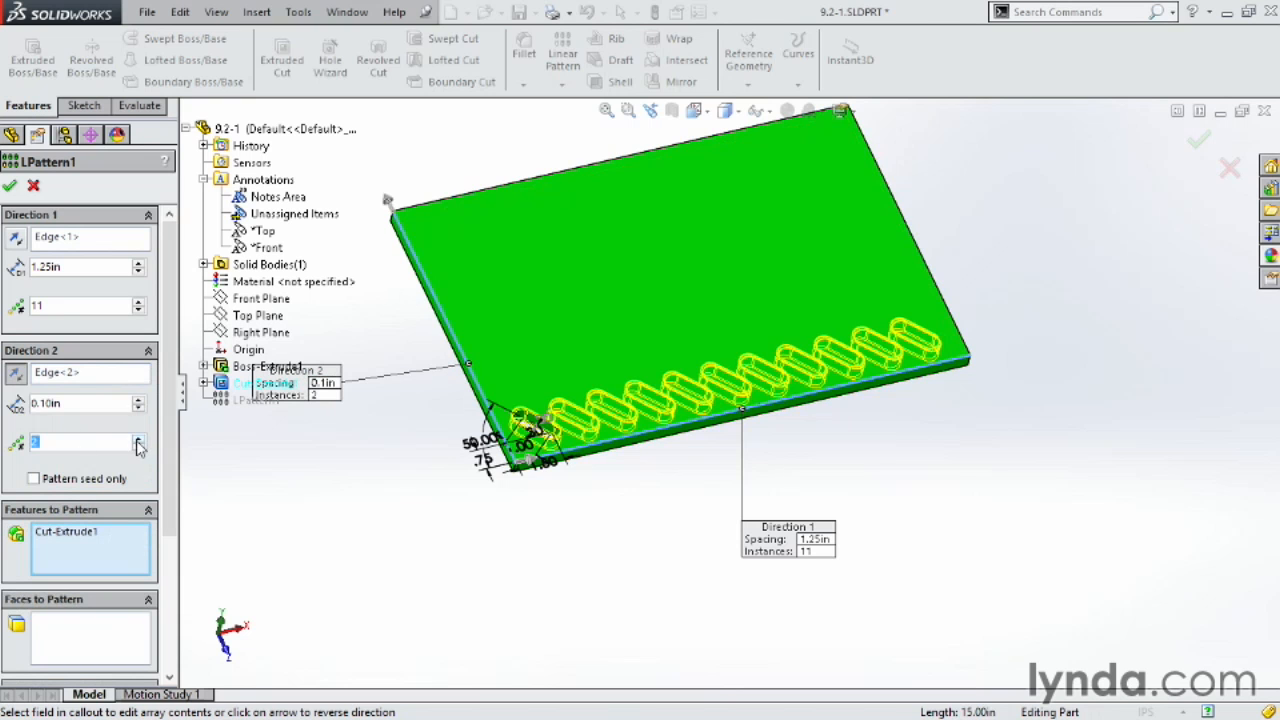
pyautogui.click(139, 401)
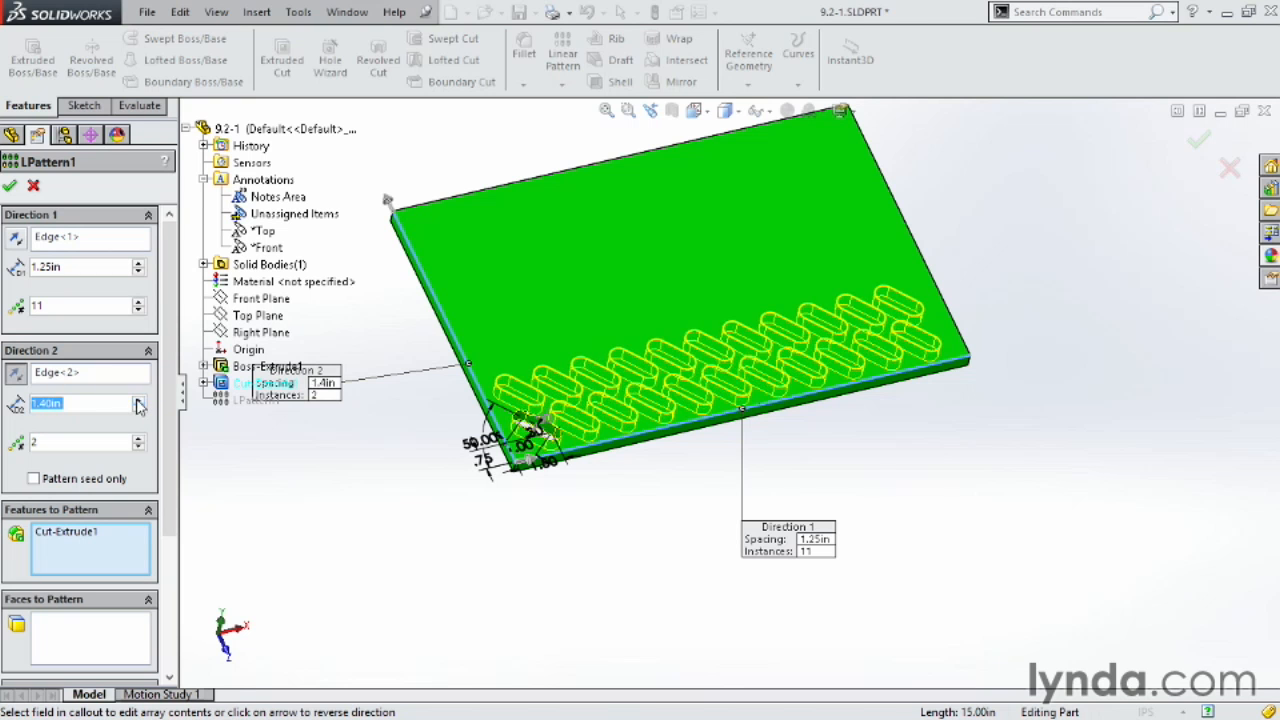
pyautogui.click(142, 442)
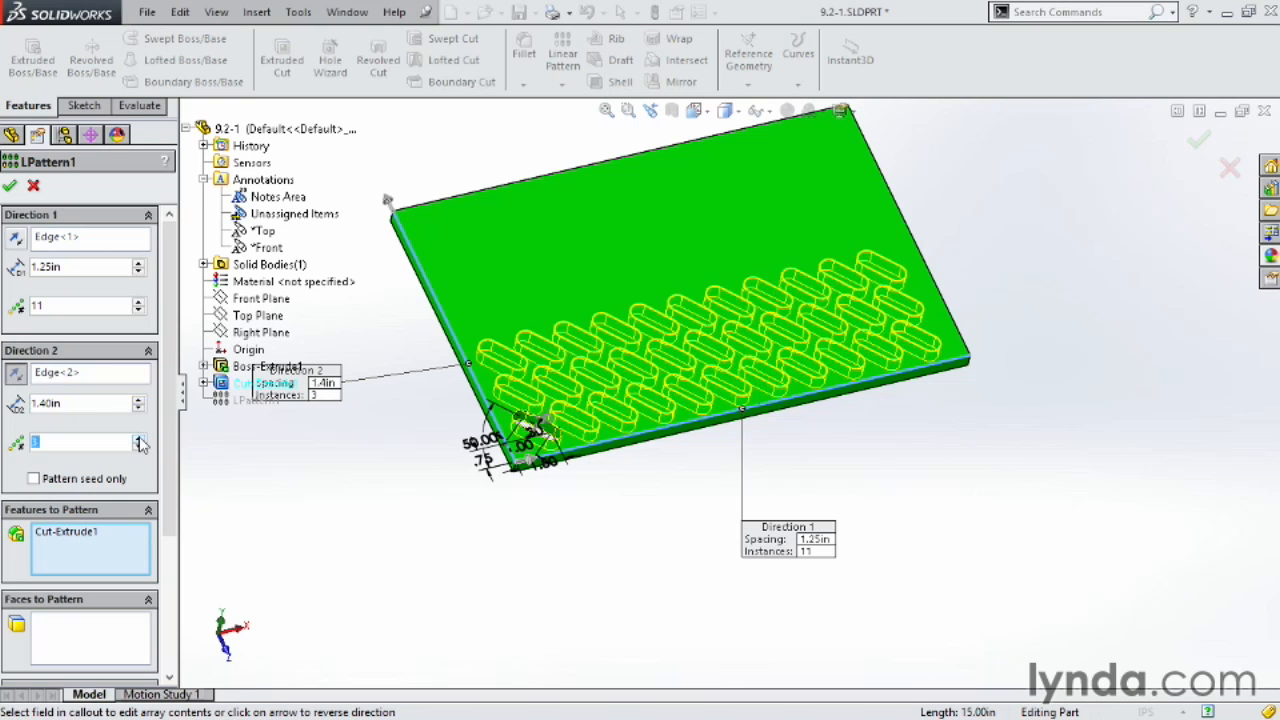
pyautogui.click(142, 442)
pyautogui.click(141, 443)
pyautogui.click(141, 443)
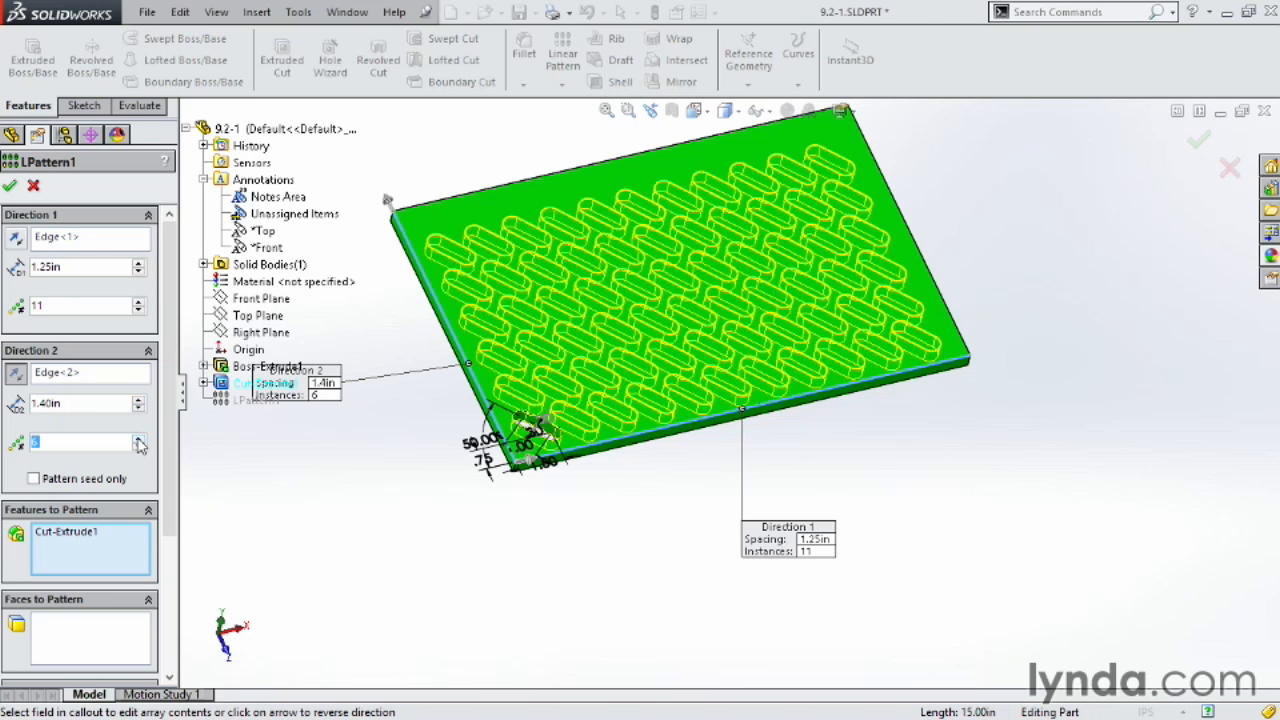
pyautogui.click(139, 443)
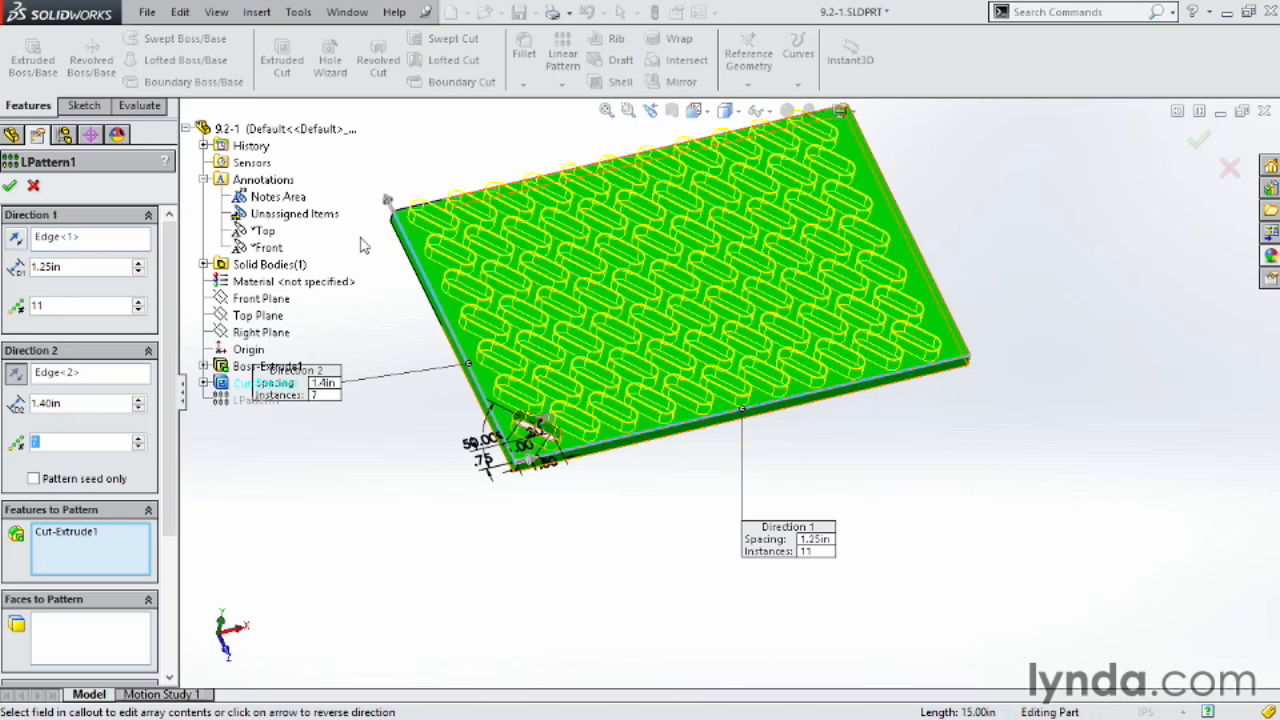
pyautogui.moveTo(363, 241); pyautogui.dragTo(380, 286, button='middle')
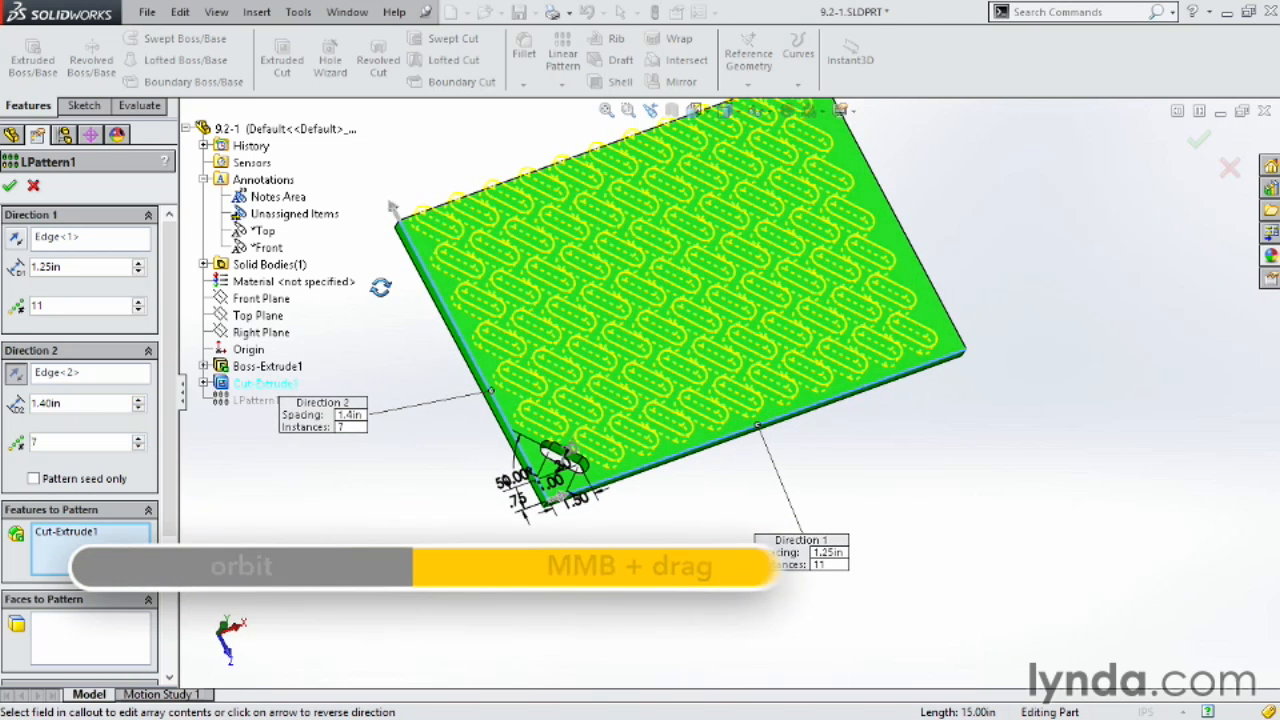
pyautogui.click(140, 447)
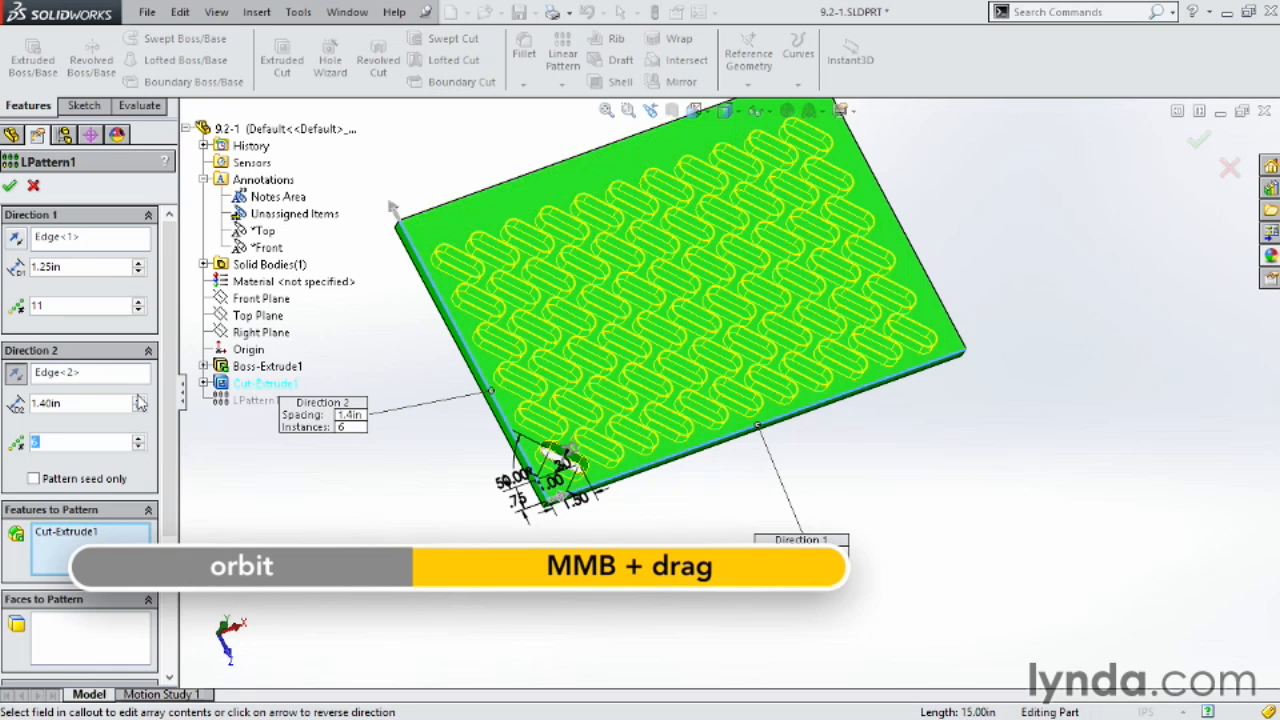
pyautogui.click(139, 399)
pyautogui.click(139, 399)
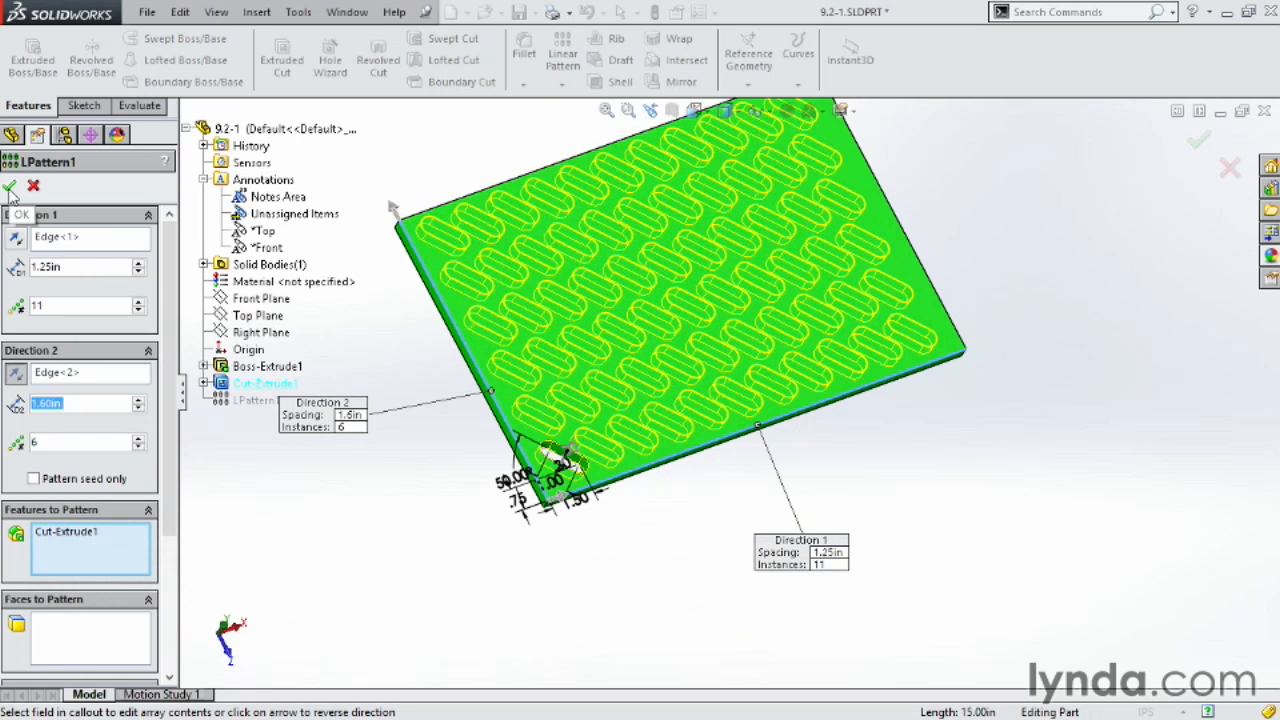
# Step: Skip six slot instances, including (9, 5), (5, 3), (8, 3), (4, 4), (10, 2) and the one at the far end of the front row
pyautogui.moveTo(167, 276); pyautogui.dragTo(178, 419)
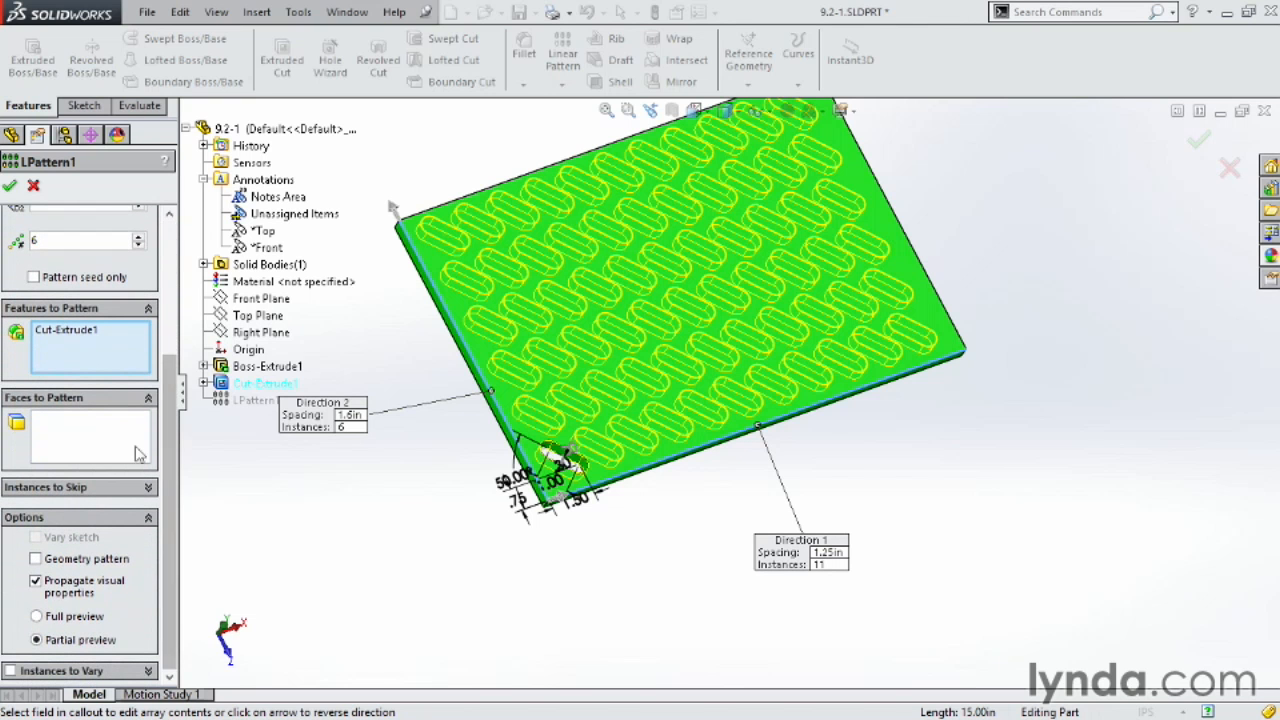
pyautogui.click(148, 487)
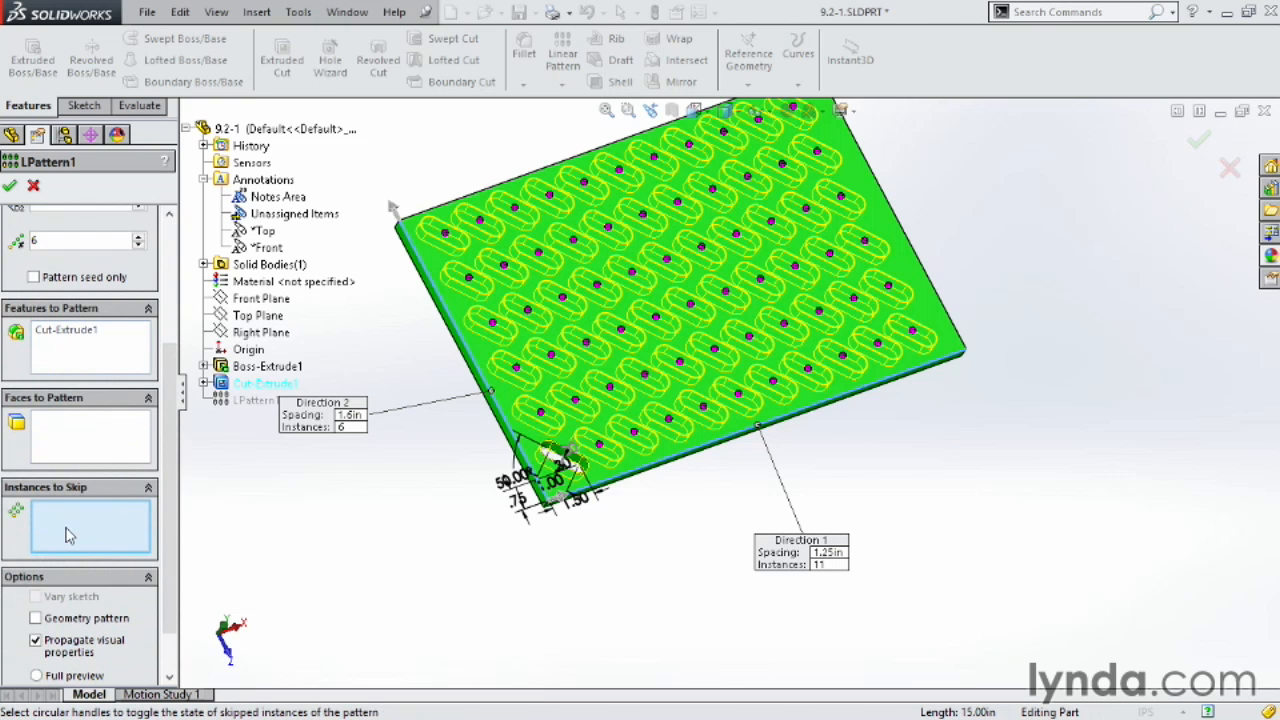
pyautogui.click(748, 177)
pyautogui.click(655, 316)
pyautogui.click(760, 278)
pyautogui.click(597, 285)
pyautogui.click(853, 298)
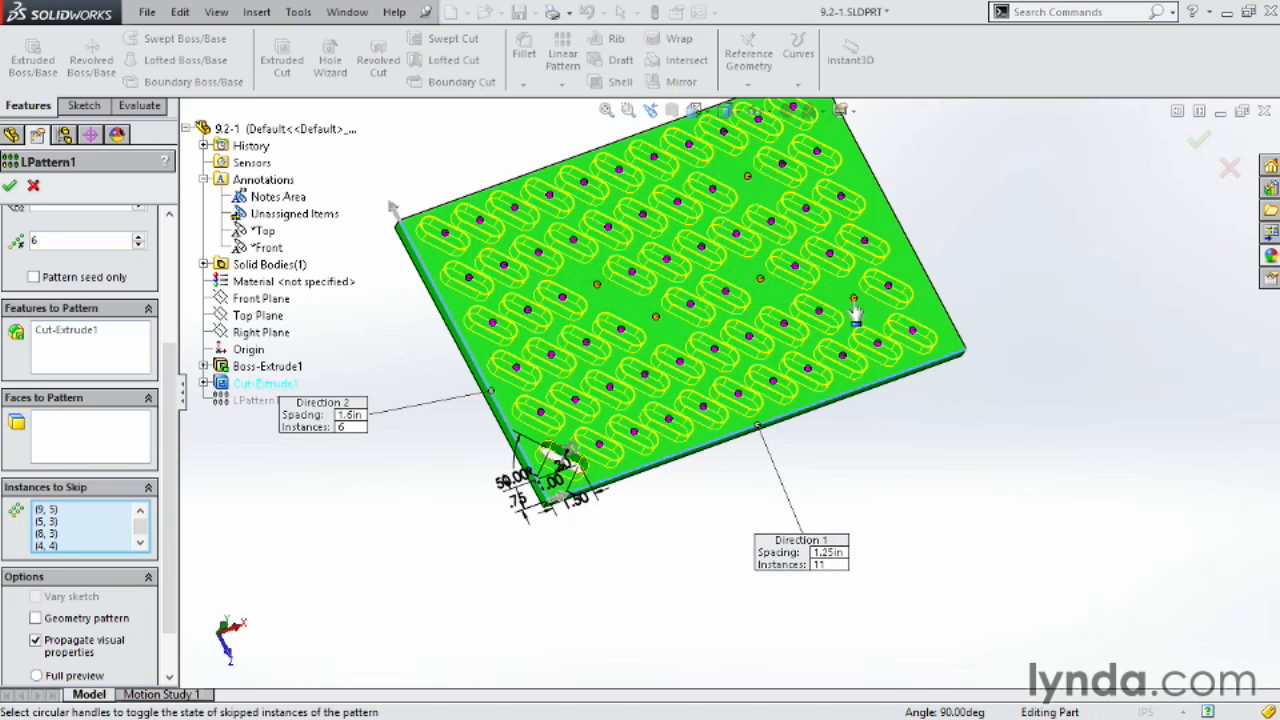
pyautogui.click(912, 330)
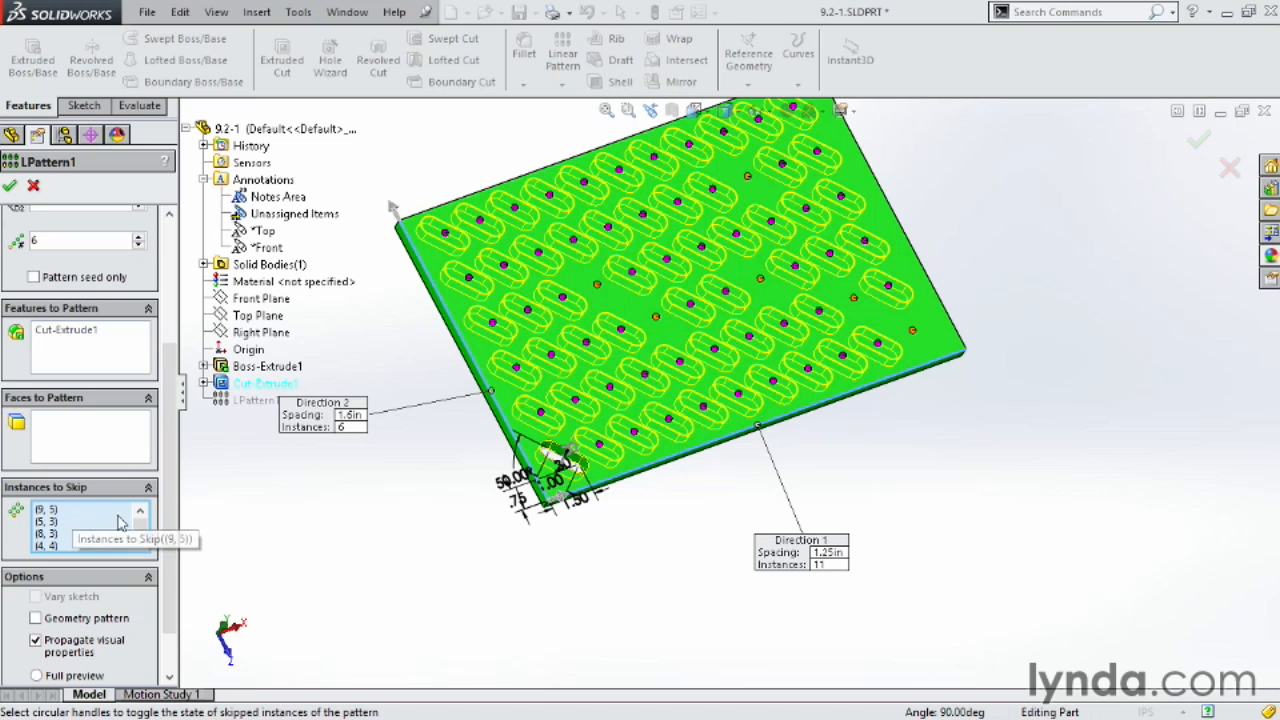
# Step: Restore instance (8, 3) by removing it from the skipped instances, and apply the pattern changes
pyautogui.click(48, 535)
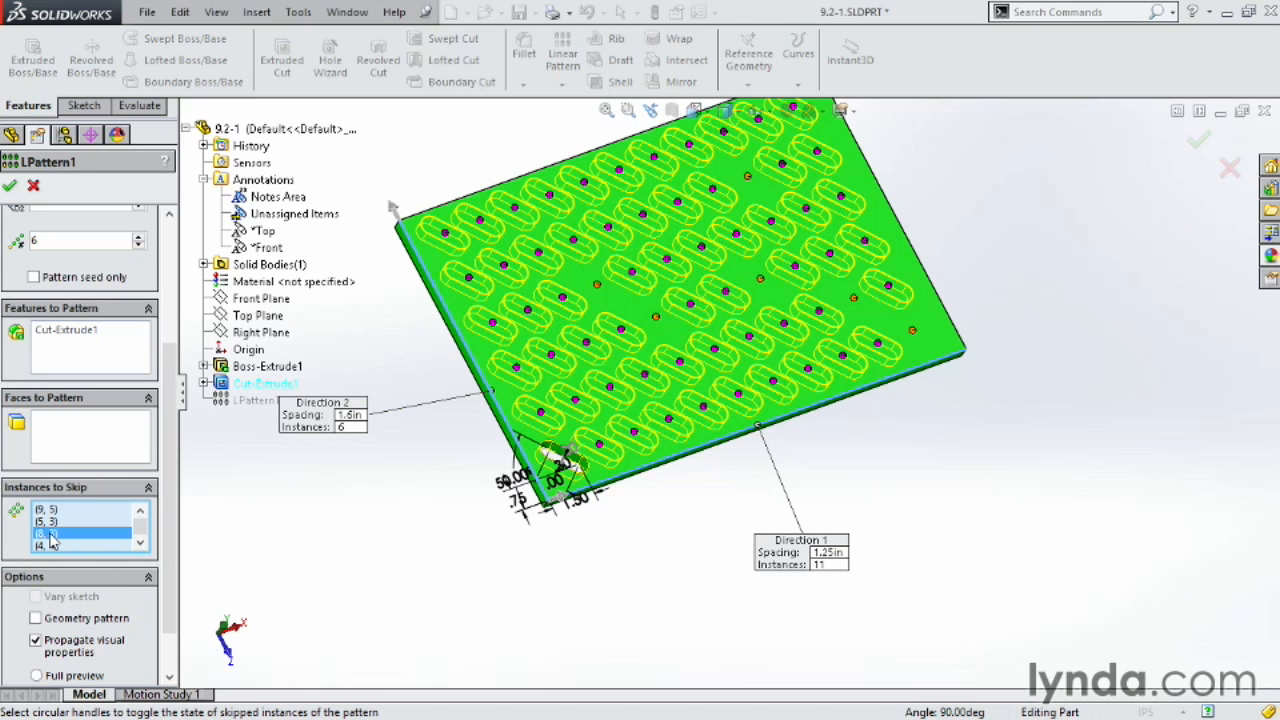
pyautogui.press('Delete')
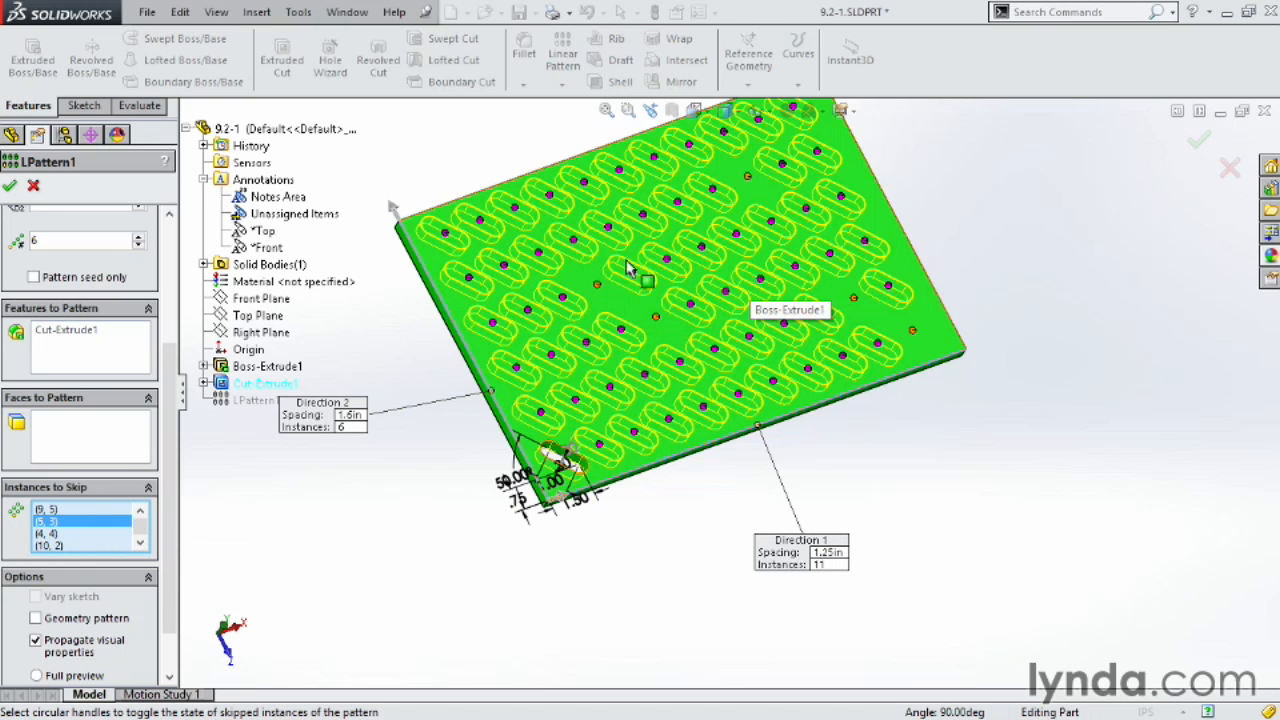
pyautogui.click(11, 190)
pyautogui.scroll(3, 887, 392)
pyautogui.moveTo(989, 347); pyautogui.dragTo(966, 277, button='middle')
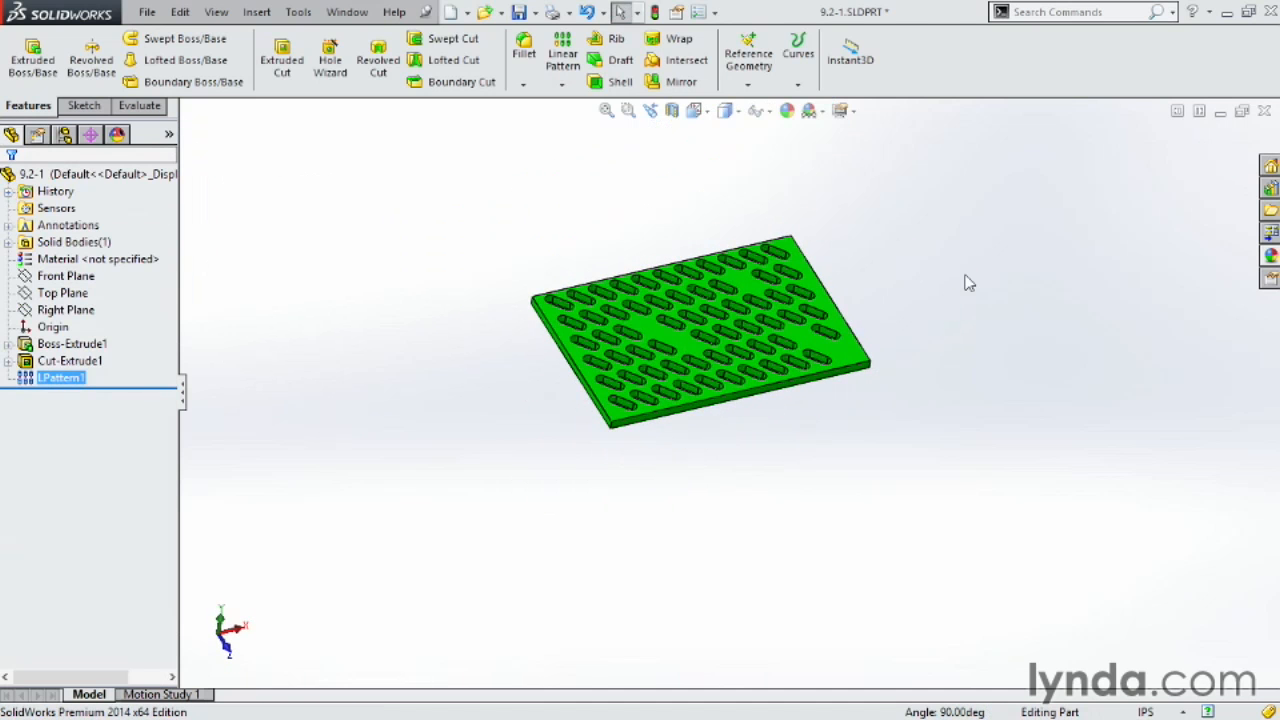